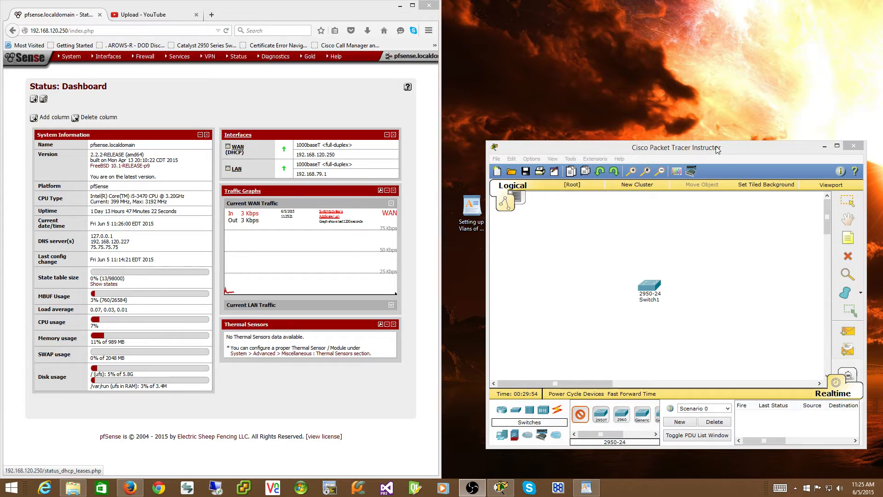
Bring the blank WordPad document into view beside the browser and write the line "1. Setup Vlan(s) on the router".
left_click_drag(718, 149, 714, 154)
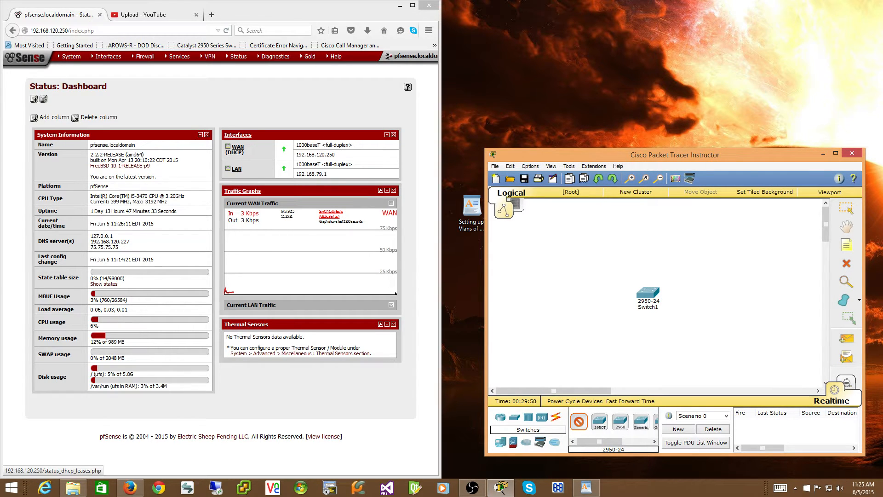
left_click_drag(882, 35, 681, 14)
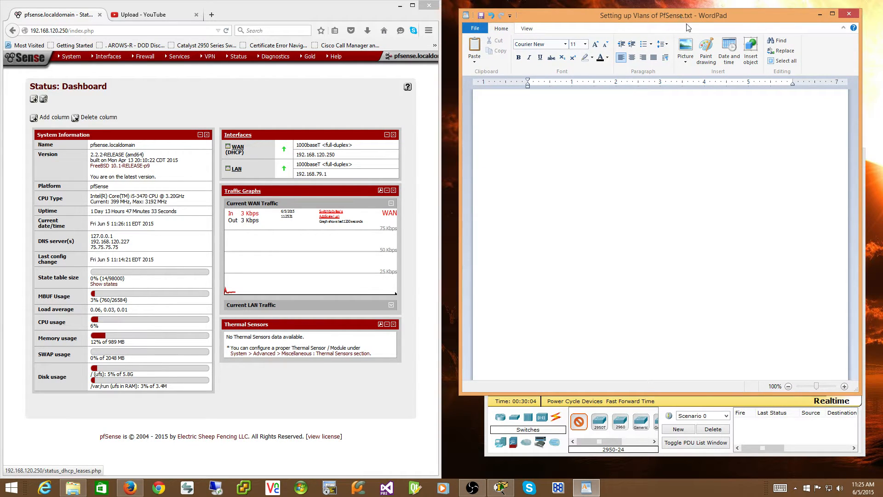
type("1. Setup Vlans")
key("BackSpace")
key("BackSpace")
key("BackSpace")
type("n(")
type("s)")
type(" on")
type("the router")
type("2.")
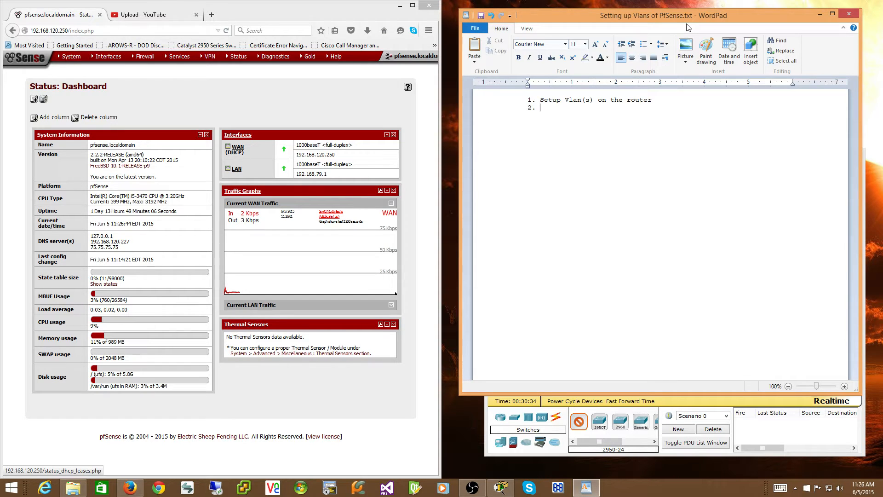
type(" Assign vlan(s)")
Add the second list line "2. Assign vlan(s) to an interface" to the notes.
key("BackSpace")
key("BackSpace")
key("BackSpace")
type("(s) to an interface")
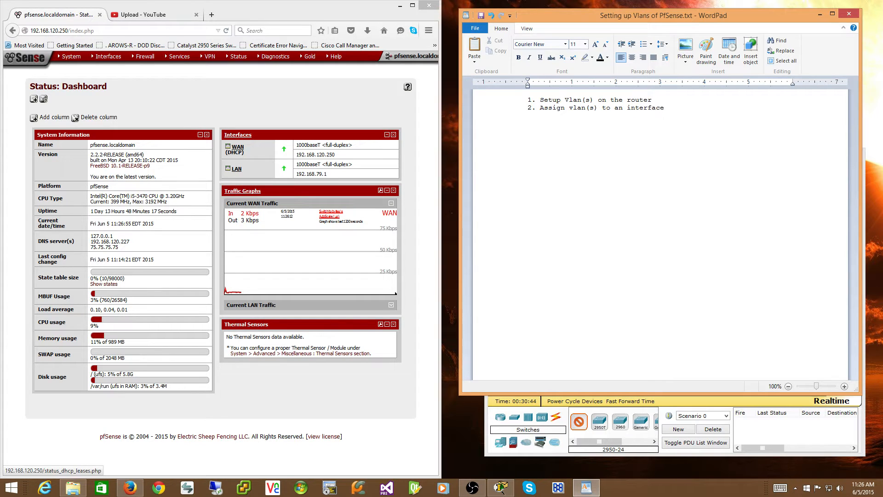
Add the third list line "3. Setup the interface(s)" to the notes.
key("Return")
type("3")
type(".")
type(" Setup")
type(" the inte")
type("rface(s")
Add the fourth list line "4. Setup Rules on the interface(S)" to the notes.
type("4. ")
type("Setup R")
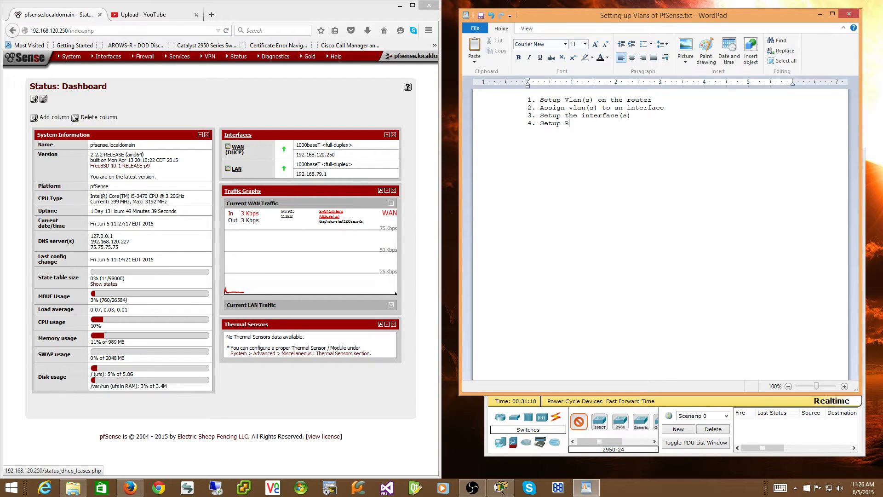
type("ules on the")
type(" interface")
type("(S")
type(") ")
type("5.")
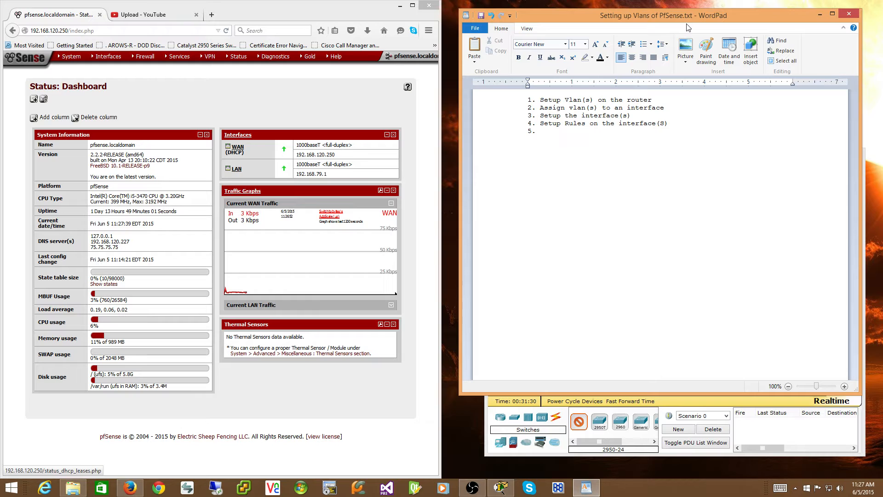
Add the fifth list line "5. Setup DHCP for those interface(s)" to the notes.
type("Setup DHCP for those interfaces")
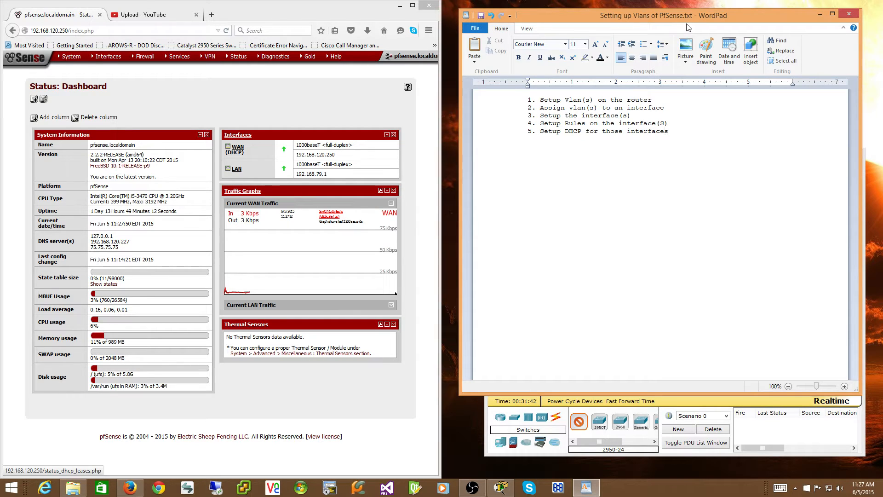
key("BackSpace")
type("(s)")
Insert the heading "Steps for PfSense" above the numbered list, separated by a blank line, and shift the notes window slightly.
left_click(529, 100)
key("Return")
key("Return")
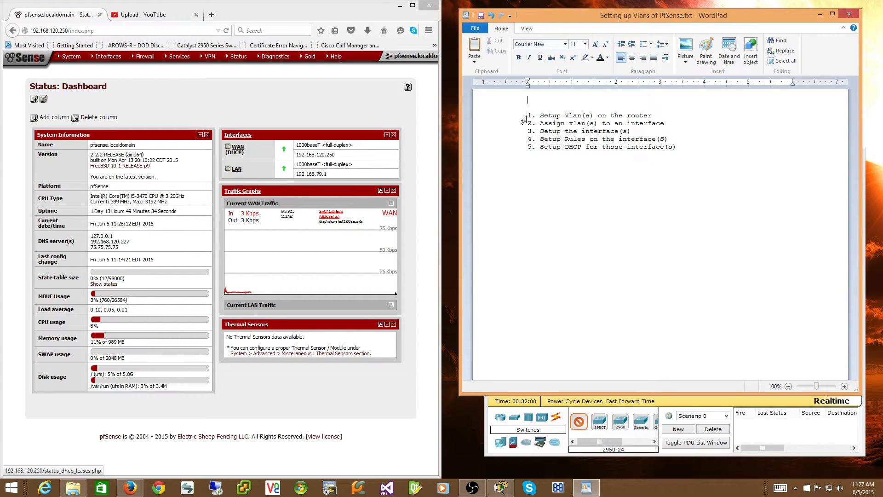
type("Steps for PfSense")
left_click_drag(635, 20, 648, 37)
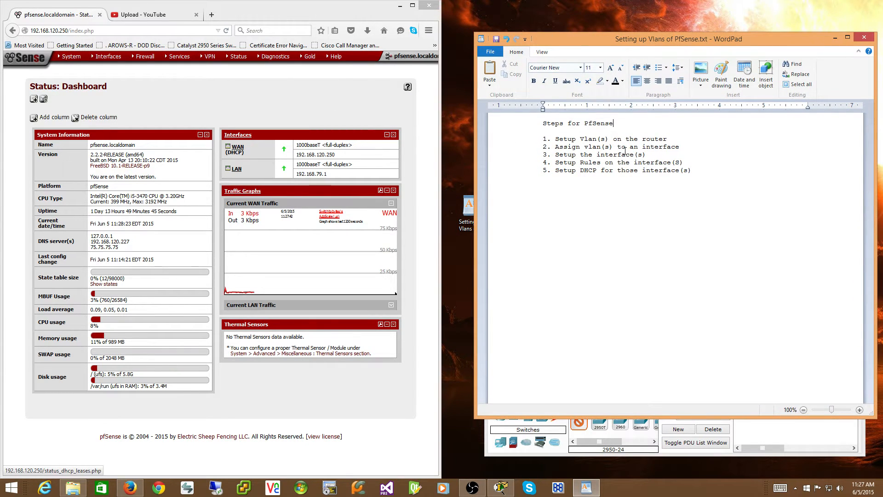
In the pfSense web interface, create and save a VLAN on parent interface em1 with tag 100 and description "Servers".
mouse_move(109, 57)
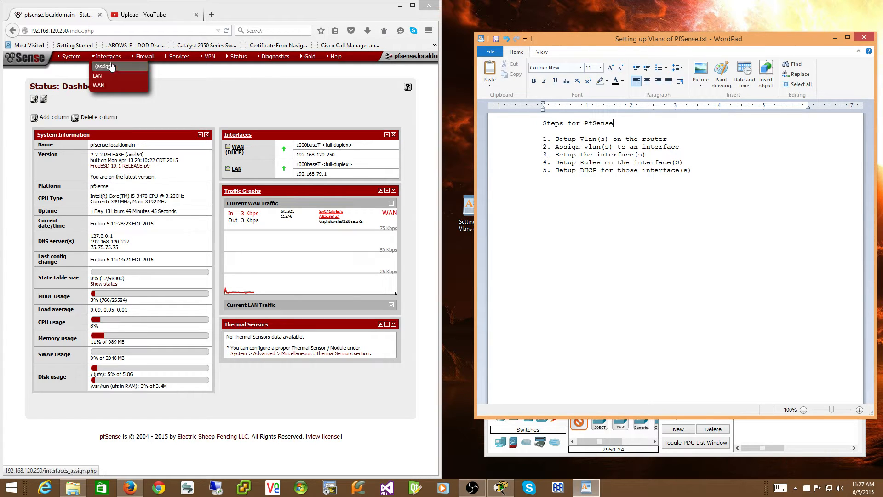
left_click(111, 67)
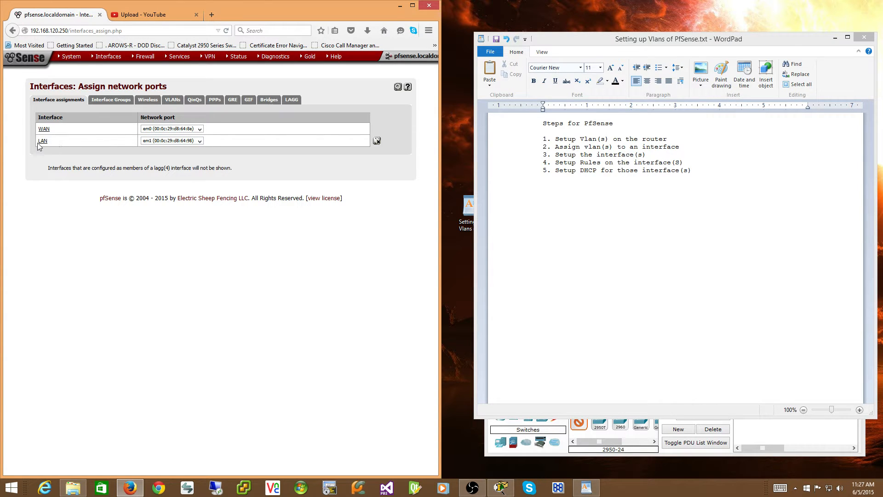
left_click(176, 100)
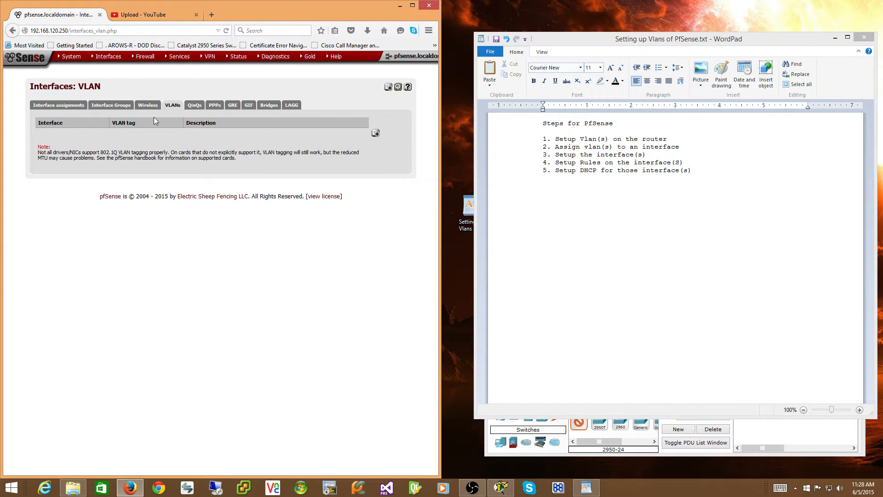
left_click(376, 133)
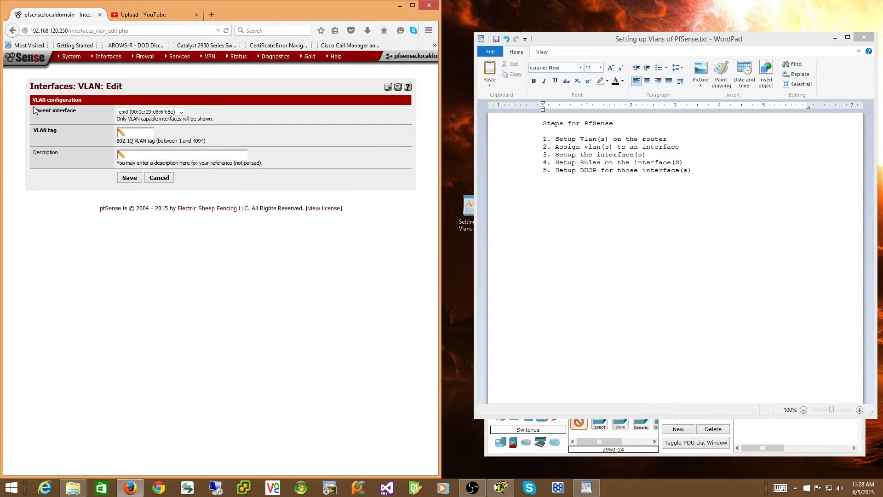
left_click(182, 112)
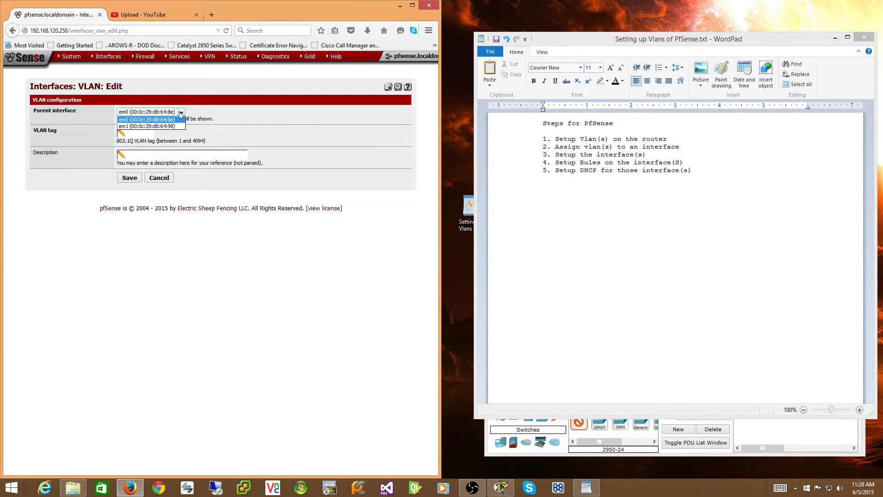
left_click(170, 129)
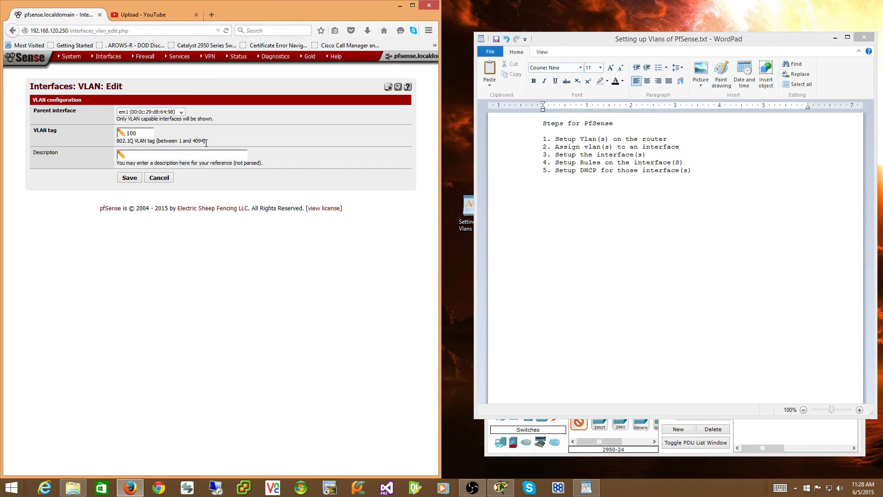
type("Servers")
left_click(136, 178)
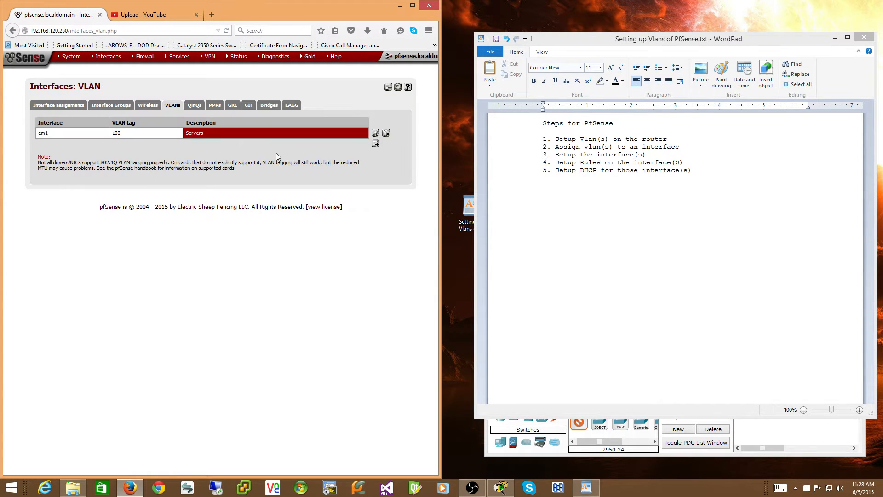
Create and save a second VLAN on parent interface em1 with tag 200 and description "Wireless".
left_click(376, 144)
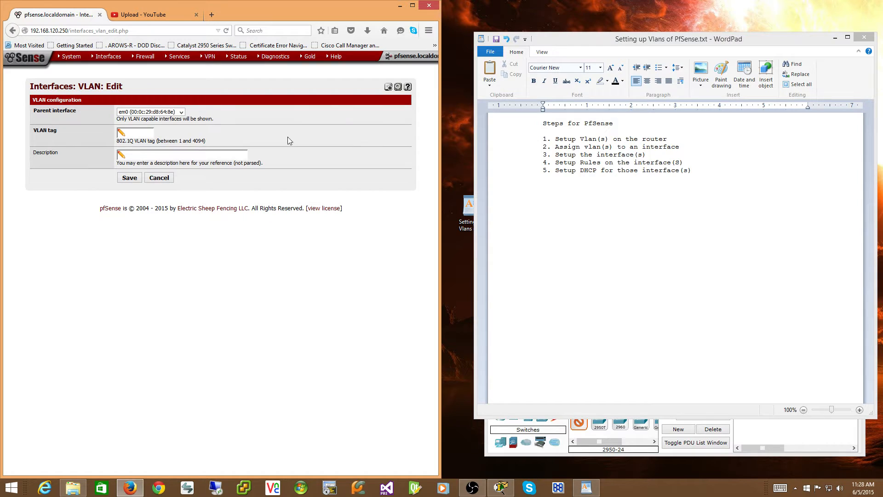
left_click(181, 112)
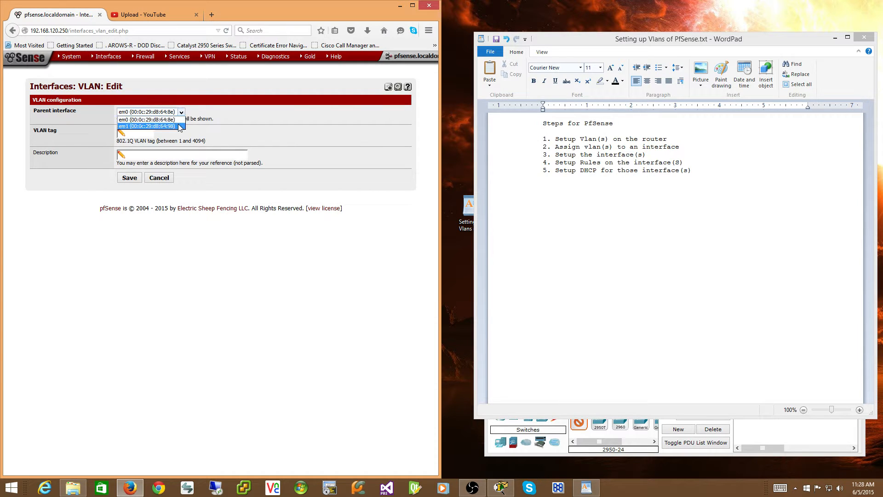
left_click(179, 125)
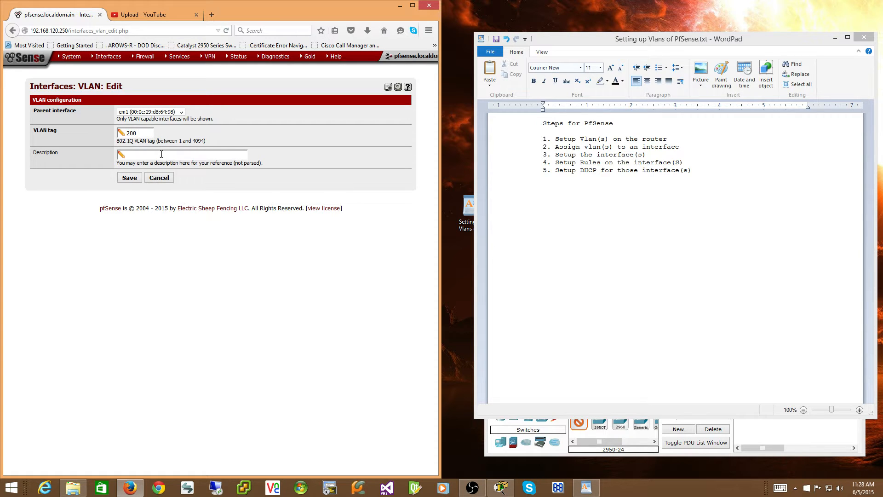
type("Wireless")
left_click(130, 178)
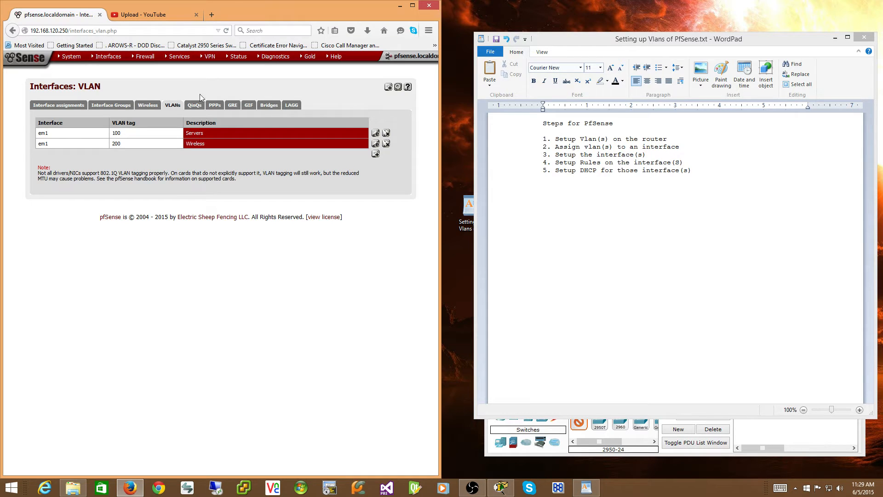
Add interface assignments for VLAN 100 (Servers) and VLAN 200 (Wireless) on em1.
left_click(64, 105)
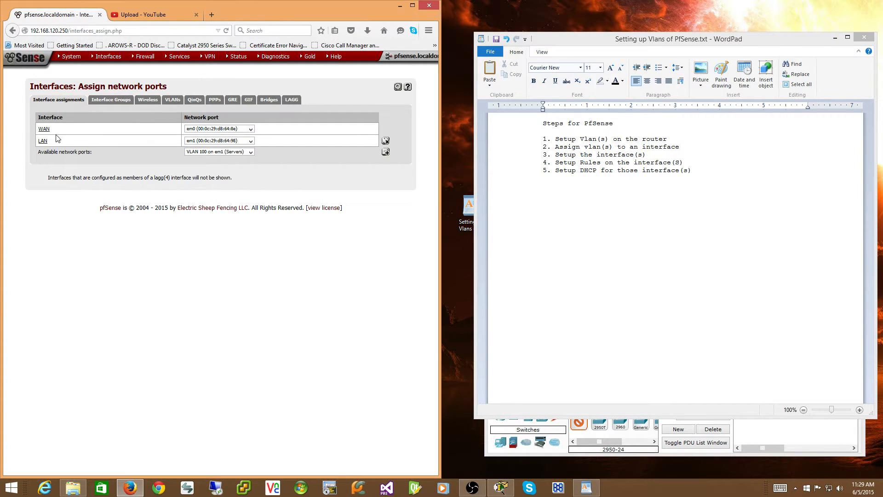
left_click(386, 153)
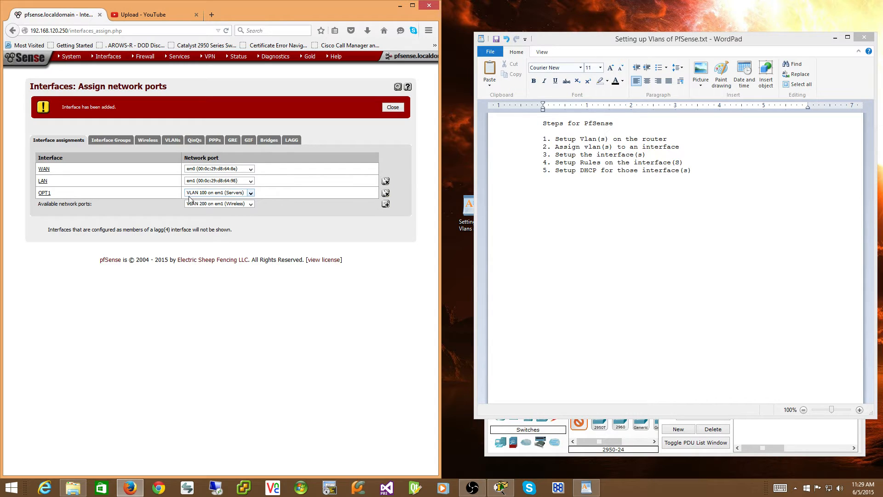
left_click(250, 193)
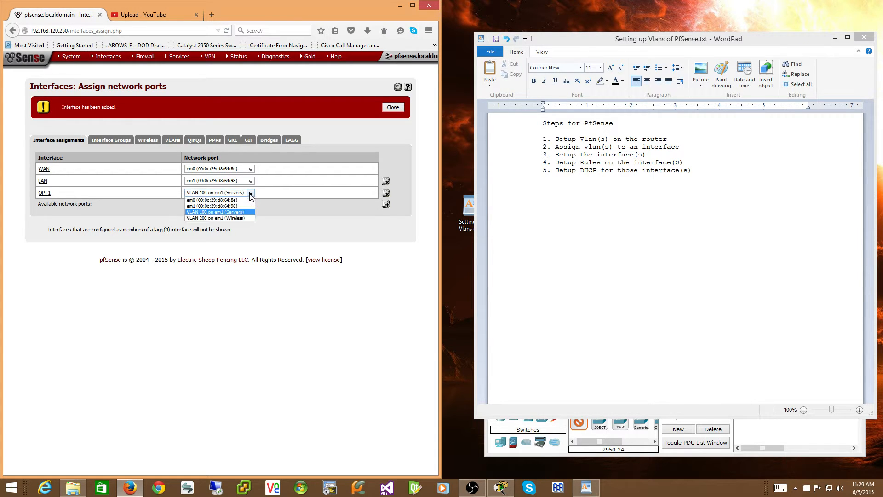
left_click(230, 212)
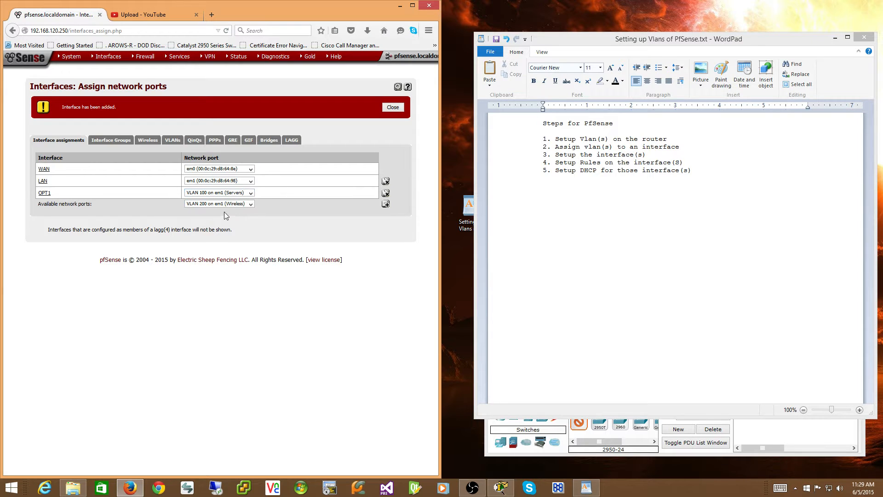
left_click(386, 205)
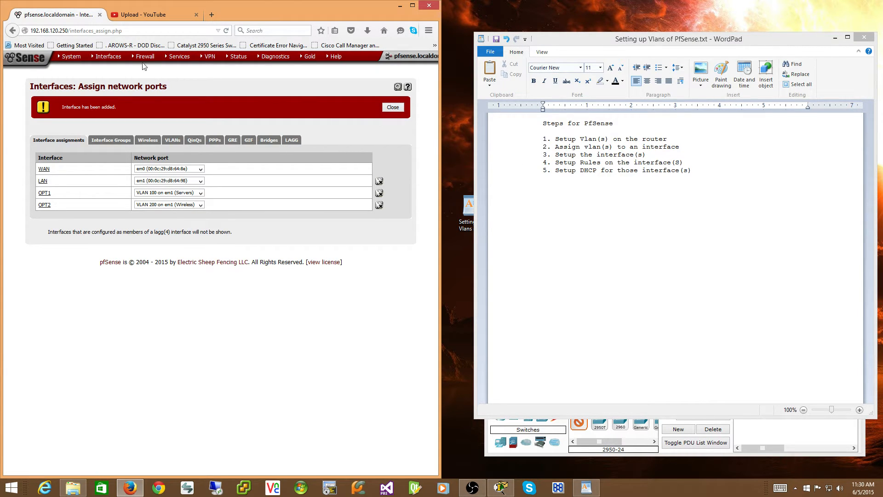
Enable the OPT1 interface, set its description to "Servers" and its IPv4 configuration type to Static IPv4.
mouse_move(106, 59)
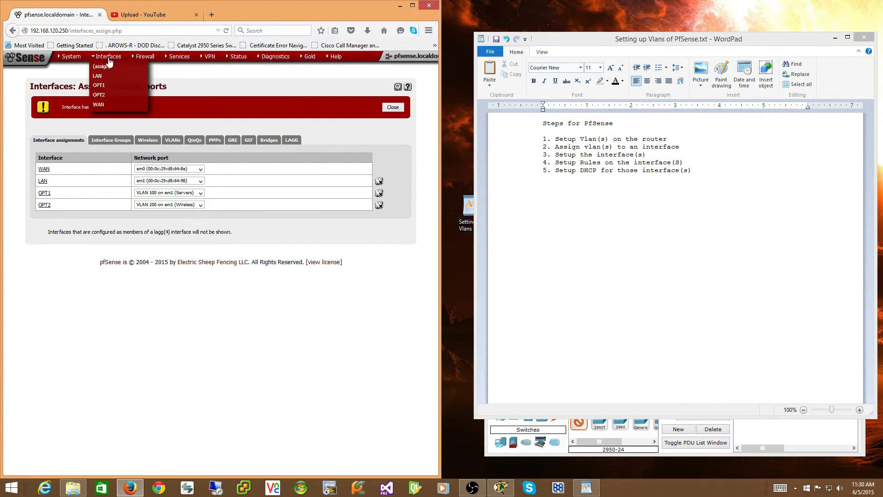
left_click(103, 86)
left_click(127, 120)
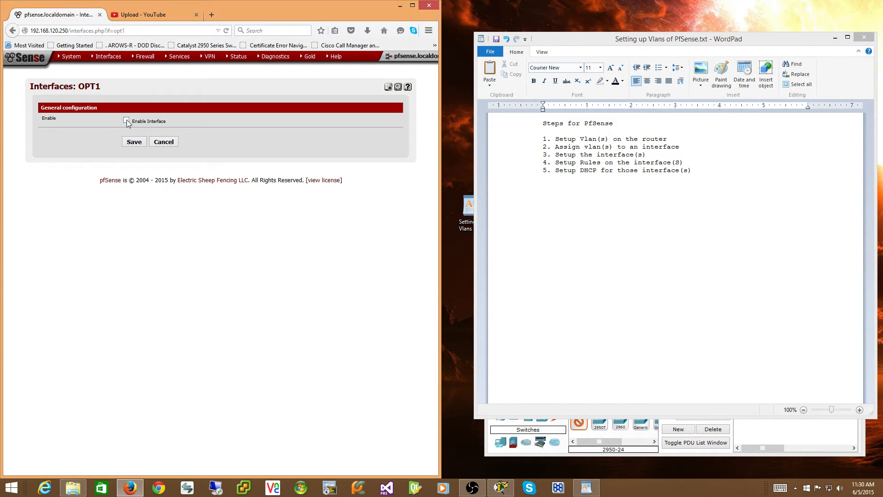
double_click(121, 134)
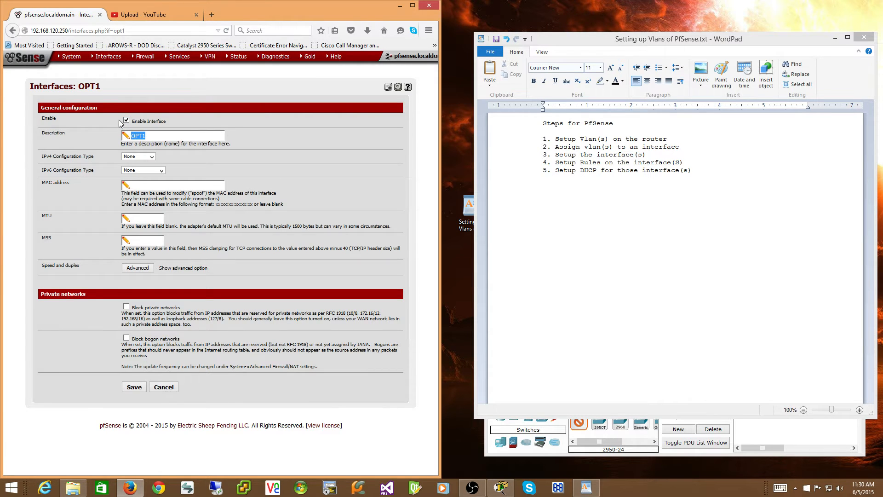
type("Servers")
left_click(152, 157)
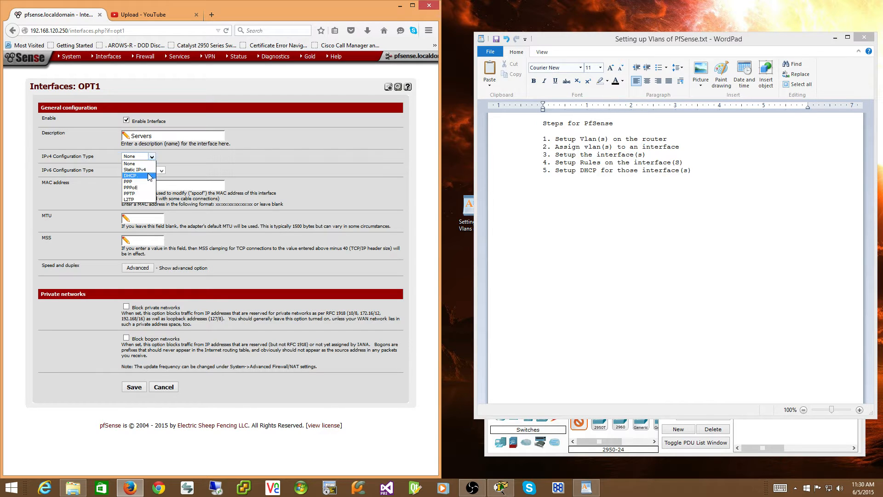
left_click(146, 170)
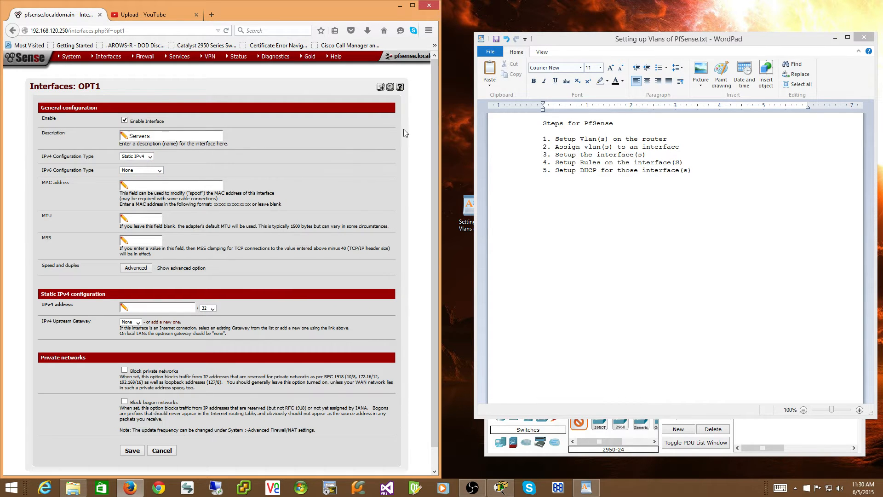
Set the Servers interface's static IPv4 address to 192.168.88.1 with a /24 subnet mask.
scroll(439, 111, "down", 1)
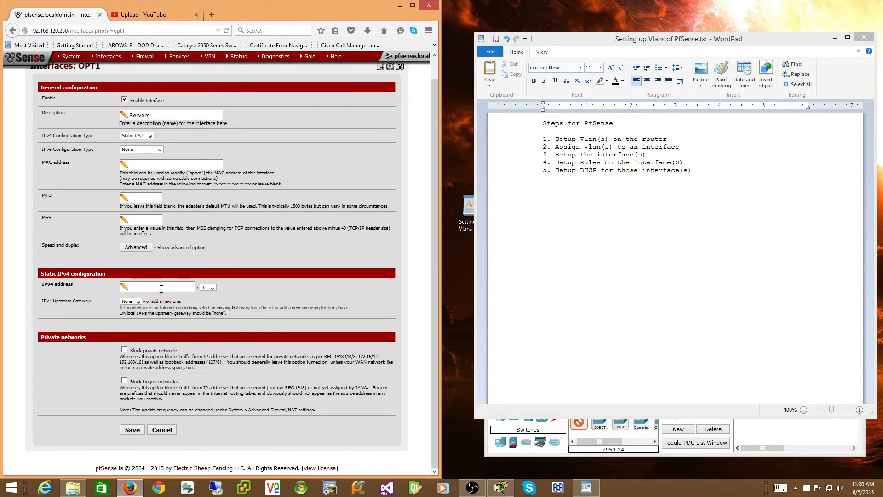
type("192.168.88.1")
left_click_drag(165, 286, 115, 287)
left_click(178, 287)
left_click(212, 287)
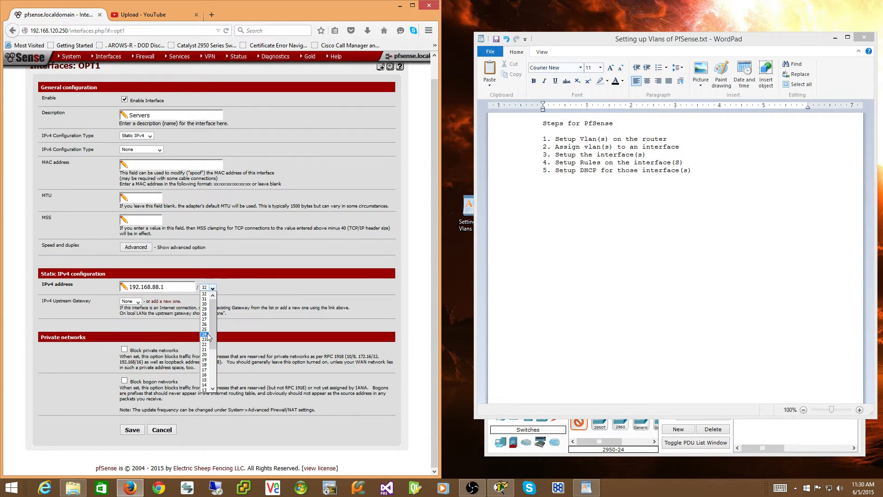
left_click(205, 334)
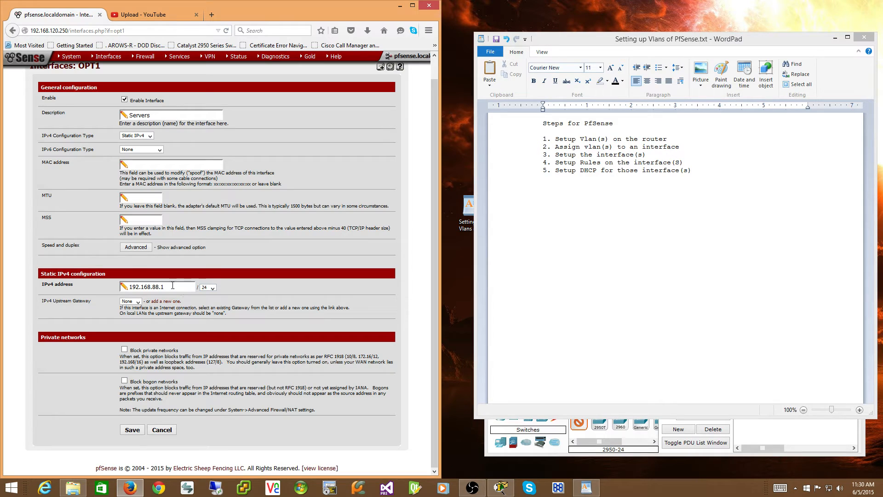
left_click(212, 288)
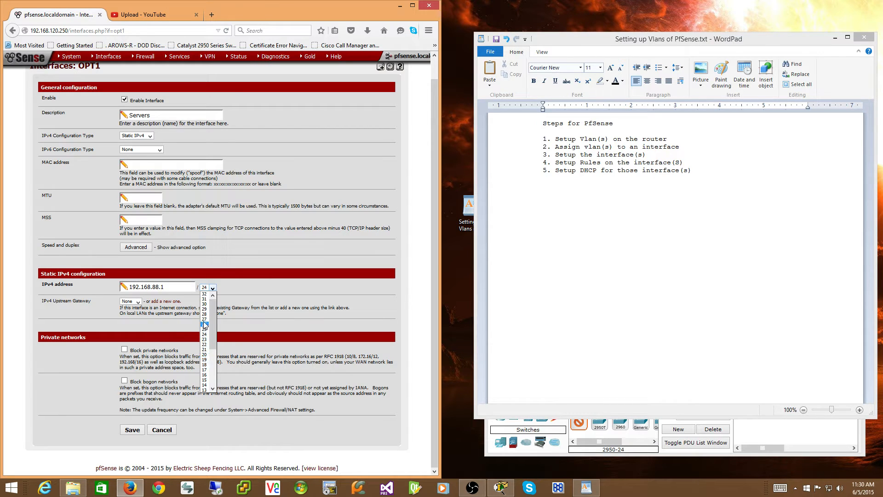
left_click(211, 288)
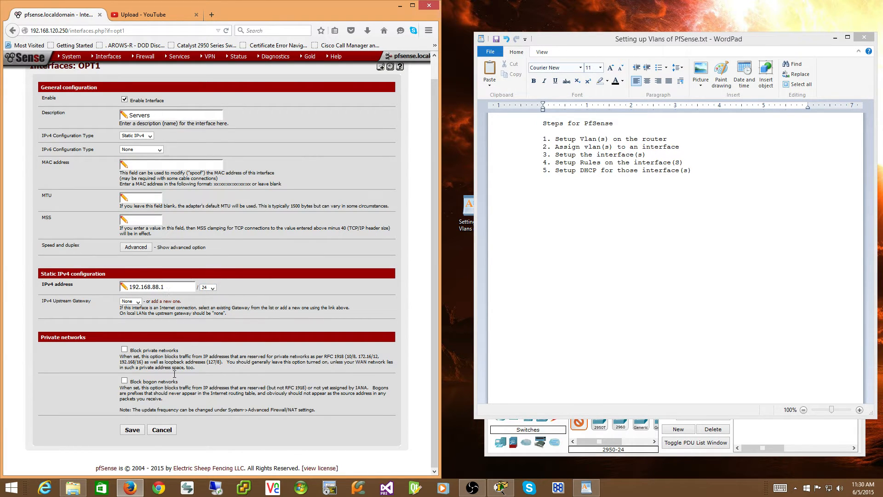
Save the Servers interface configuration and apply the changes.
left_click(136, 432)
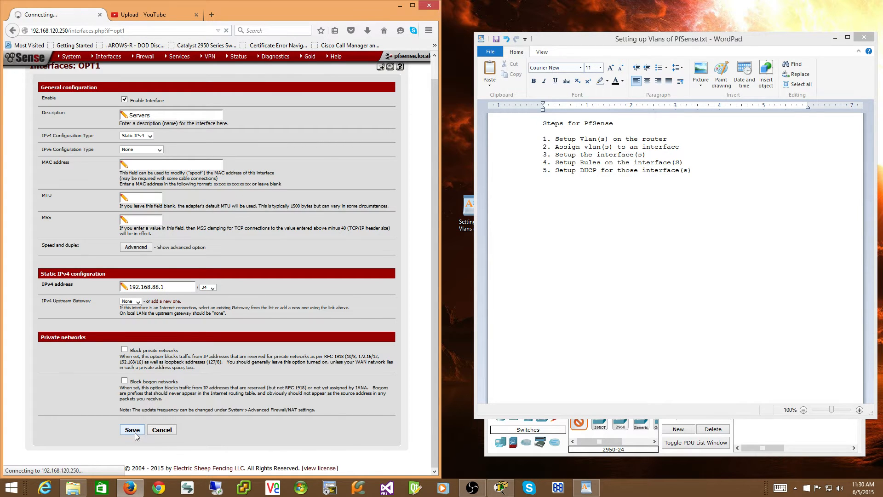
left_click(378, 124)
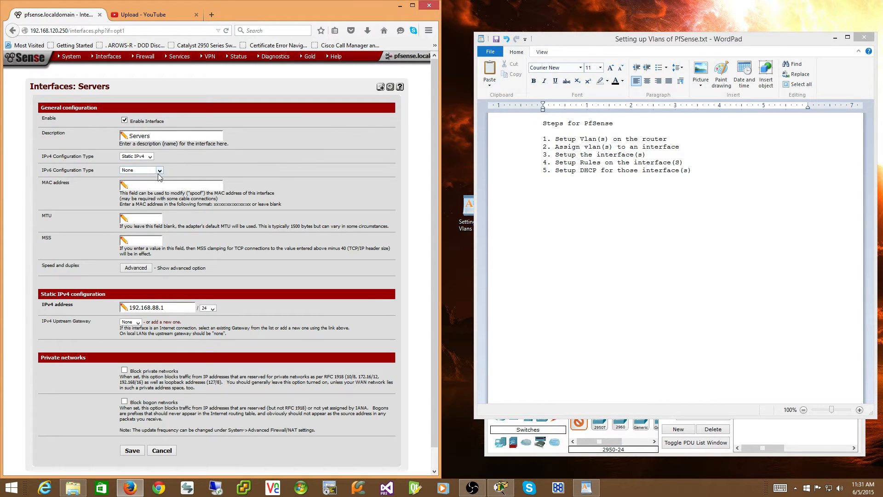
Enable the OPT2 interface, set its description to "Wireless" and its IPv4 configuration type to Static IPv4.
mouse_move(106, 61)
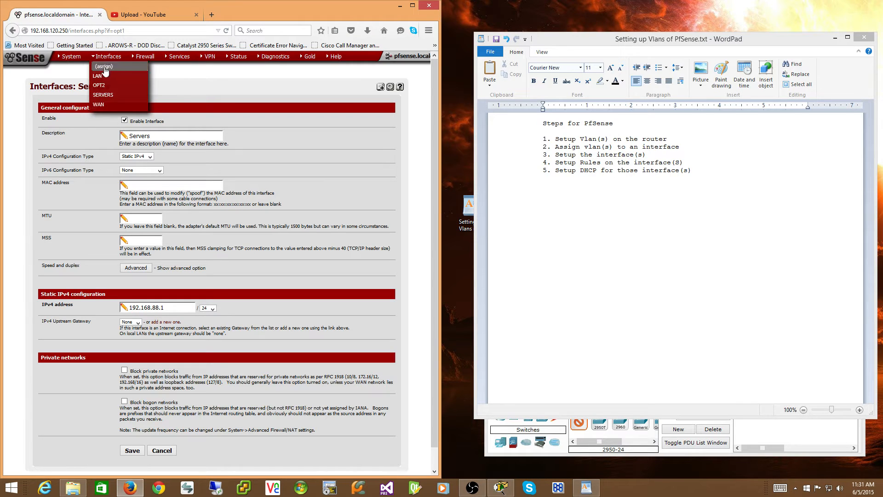
left_click(100, 86)
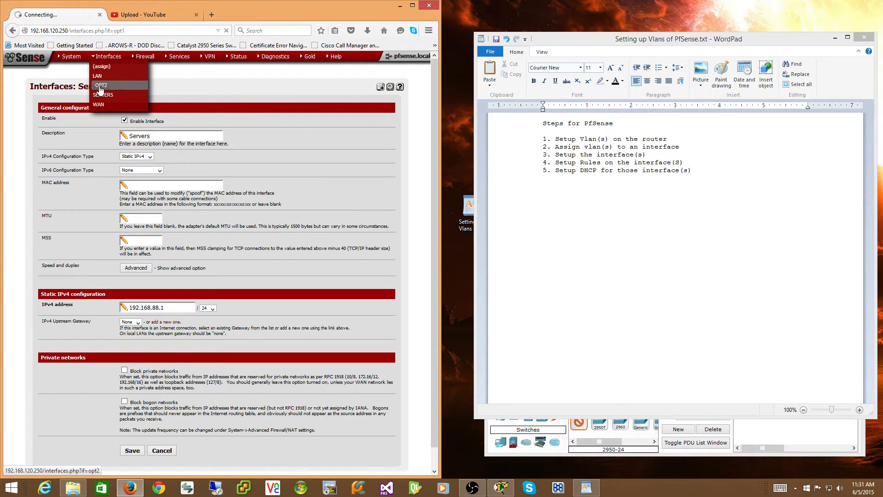
left_click(126, 121)
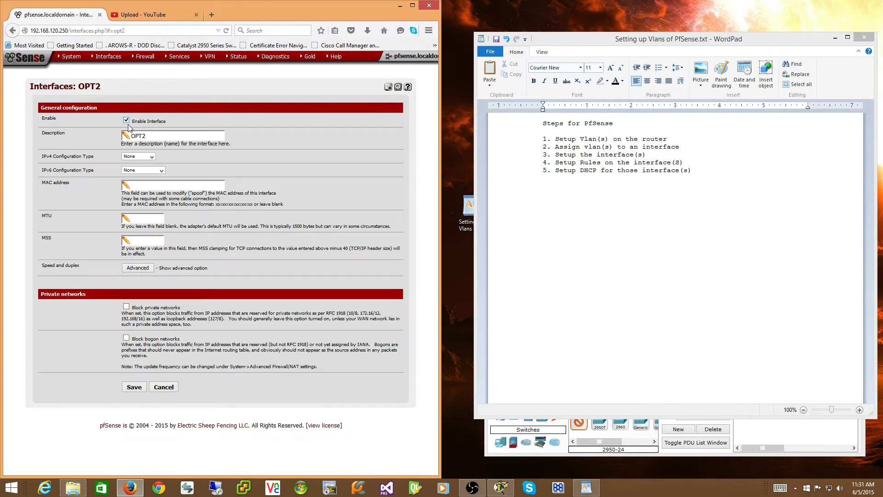
double_click(138, 136)
type("Wireless")
left_click(152, 157)
left_click(151, 170)
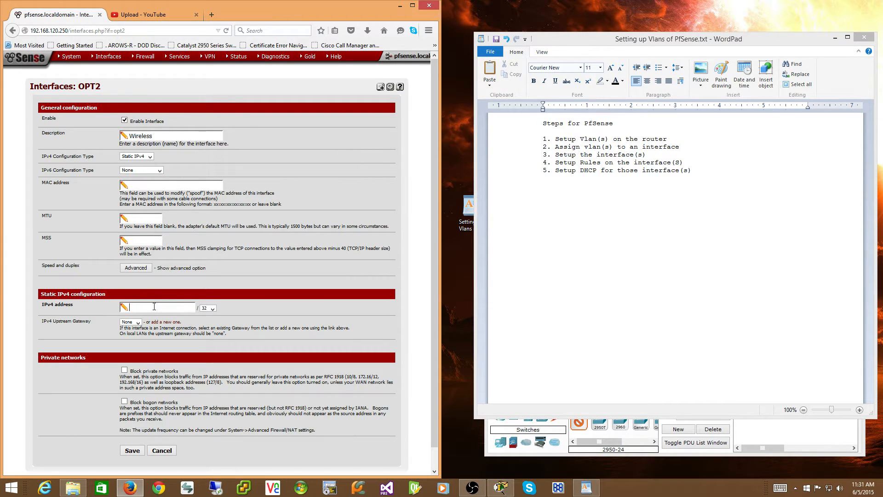
Set the Wireless interface's static IPv4 address to 192.168.89.1 with a /24 mask, and save and apply the configuration.
type("192.168.89.1")
left_click(211, 309)
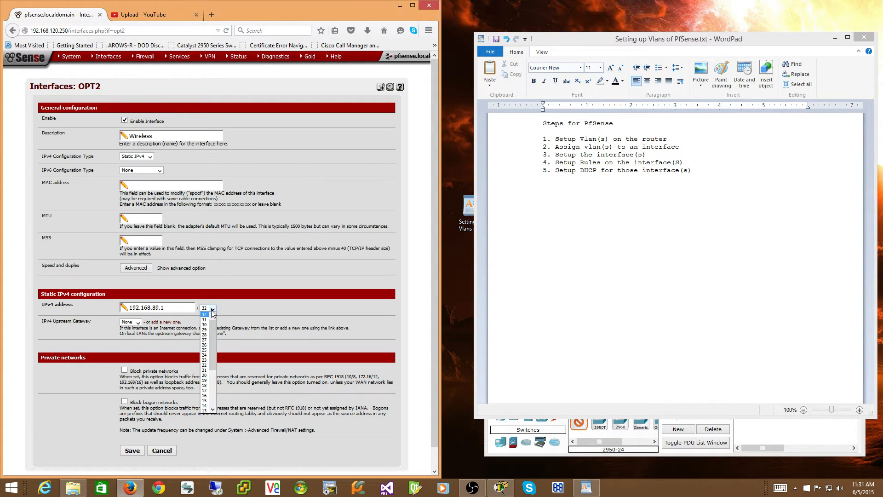
left_click(207, 354)
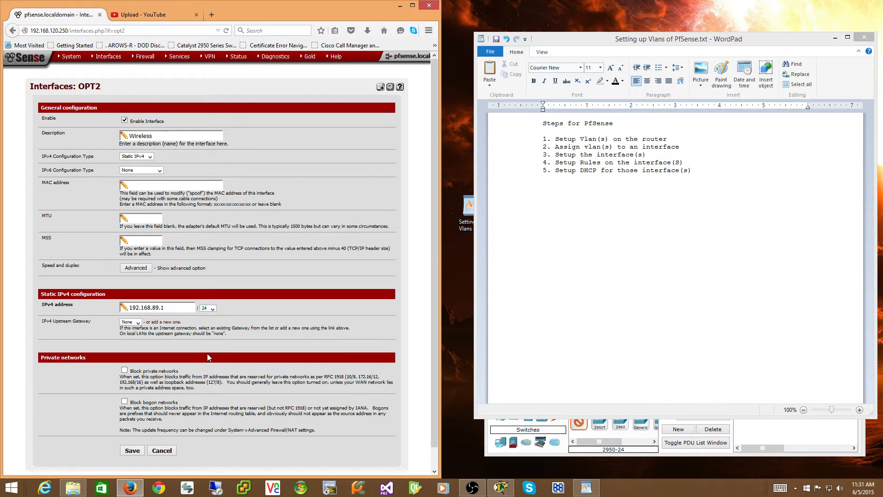
left_click(132, 450)
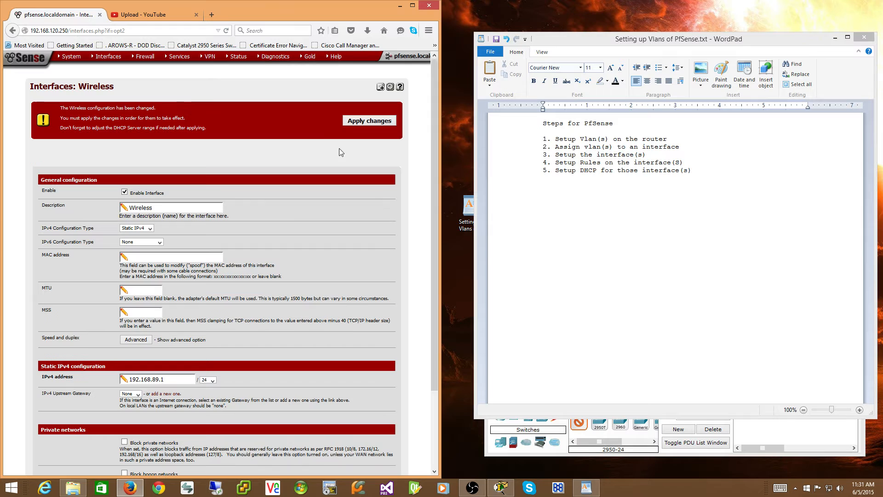
left_click(351, 121)
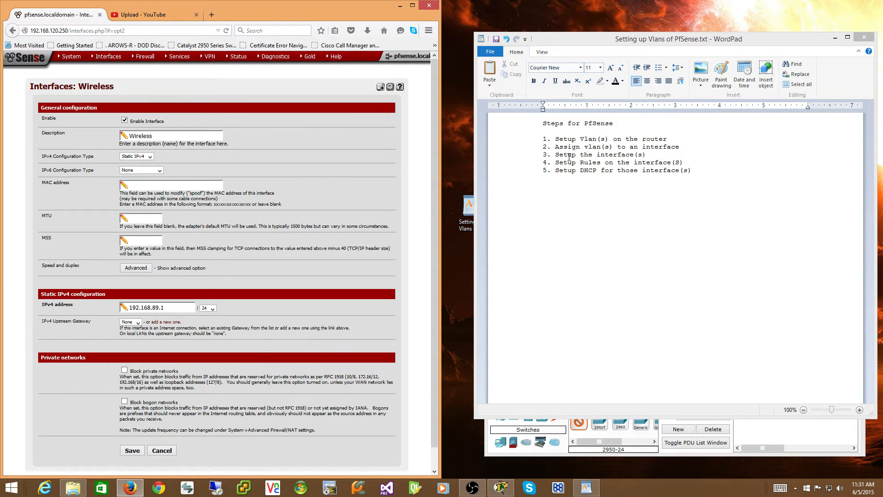
Start a new firewall pass rule on the Servers interface with its protocol set to any.
key("alt+Tab")
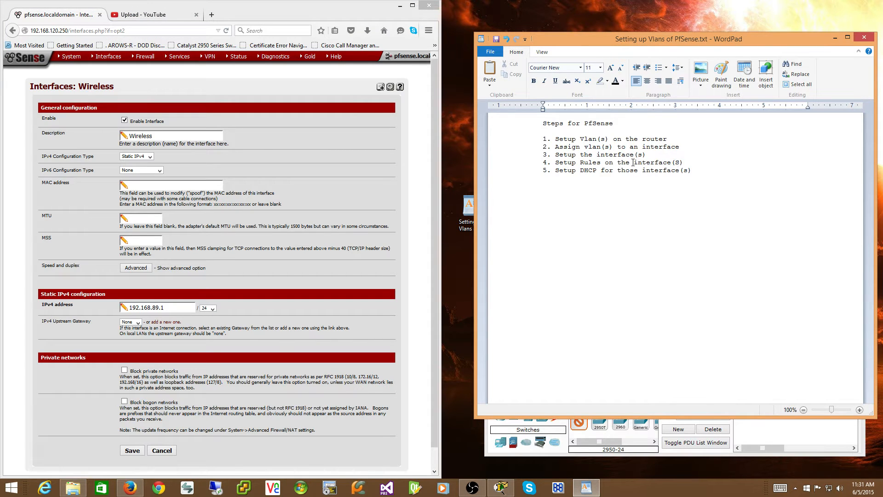
mouse_move(143, 57)
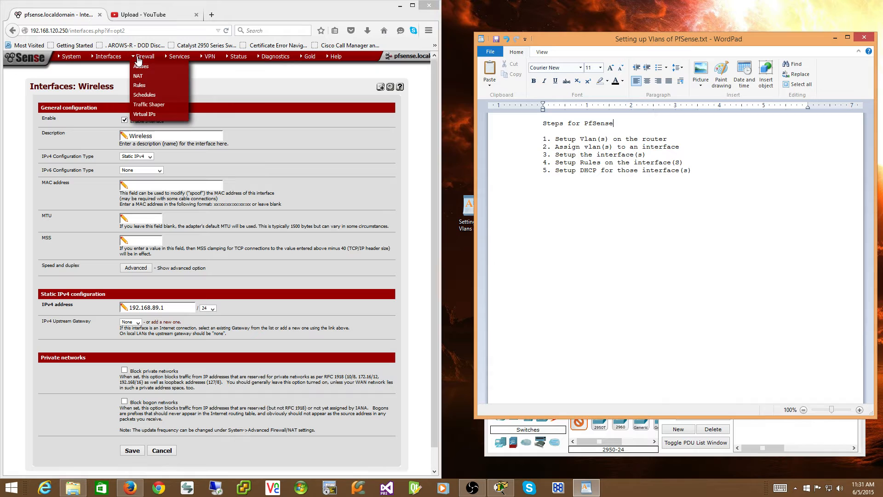
left_click(139, 85)
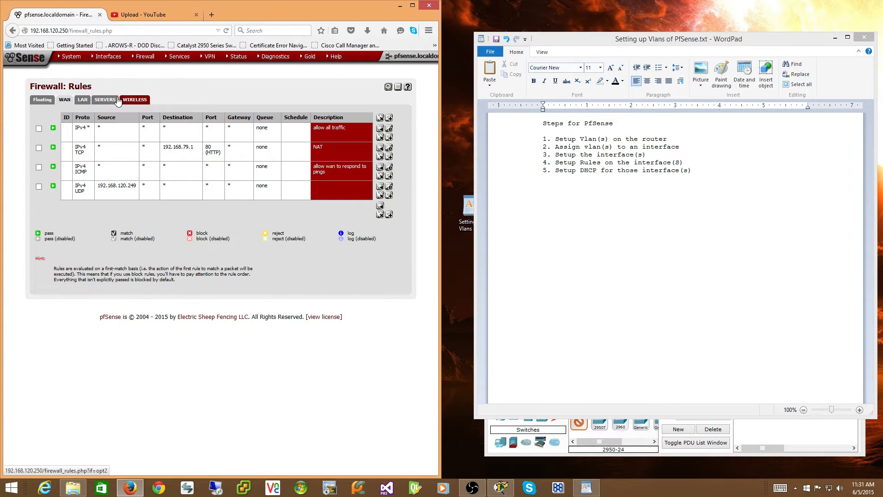
left_click(105, 100)
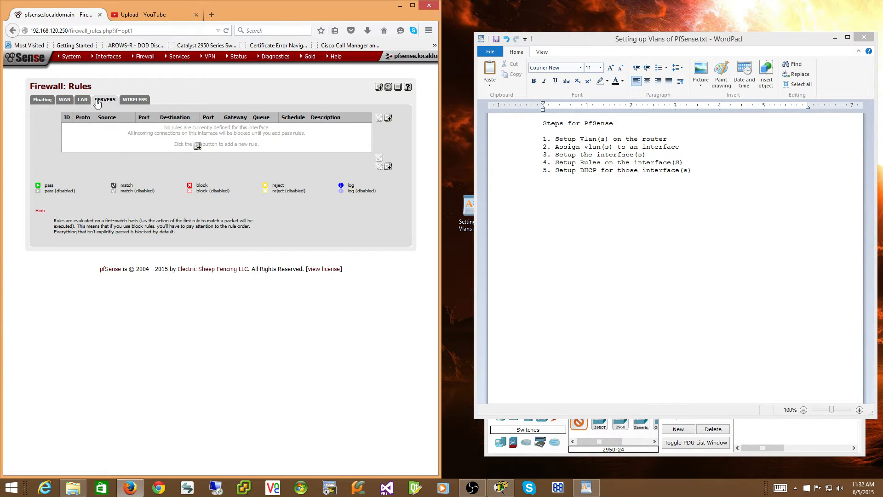
left_click(198, 146)
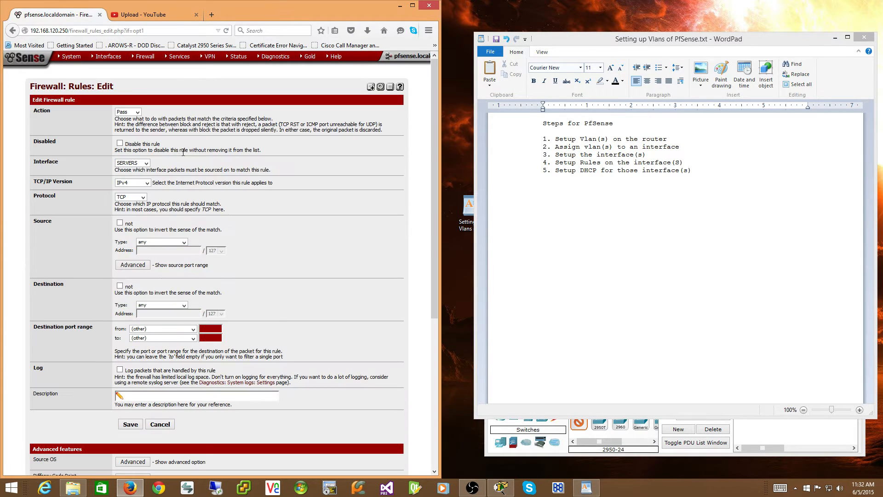
left_click(143, 197)
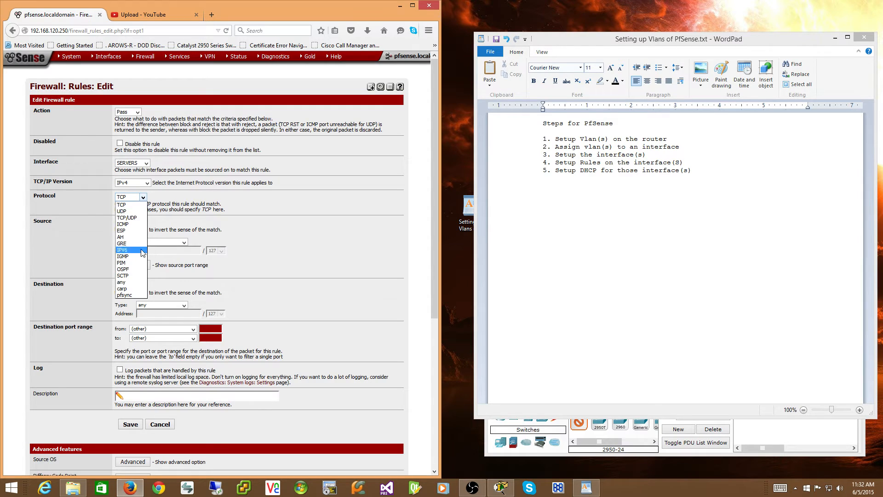
left_click(140, 282)
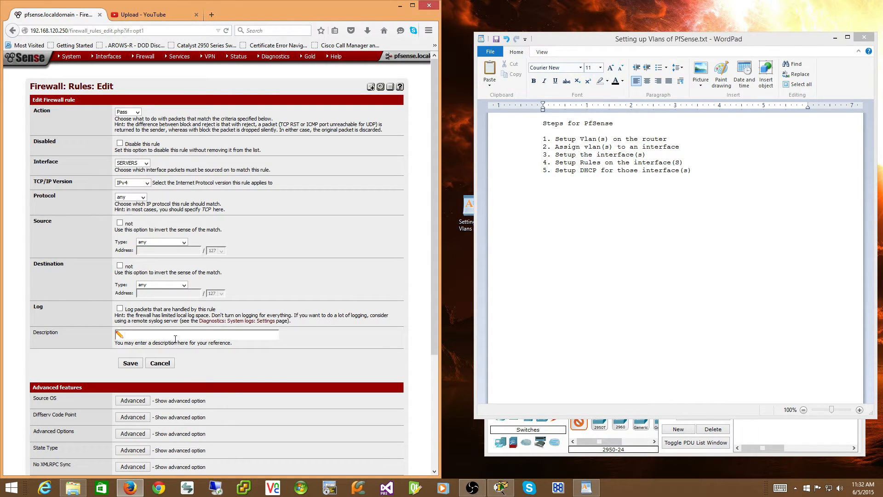
Enter and copy the rule description "Default Allow all out rule", and save and apply the Servers firewall rule.
type("Default Allow all out rule")
key("ctrl+a")
key("ctrl+c")
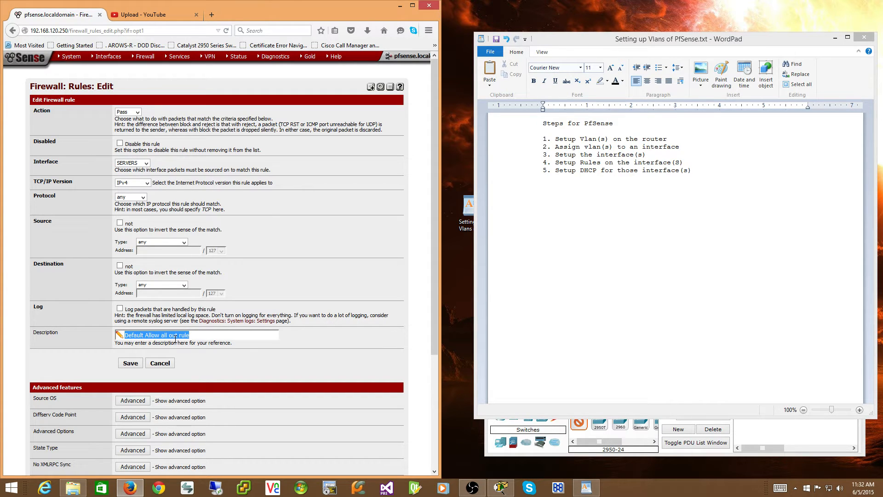
left_click(139, 364)
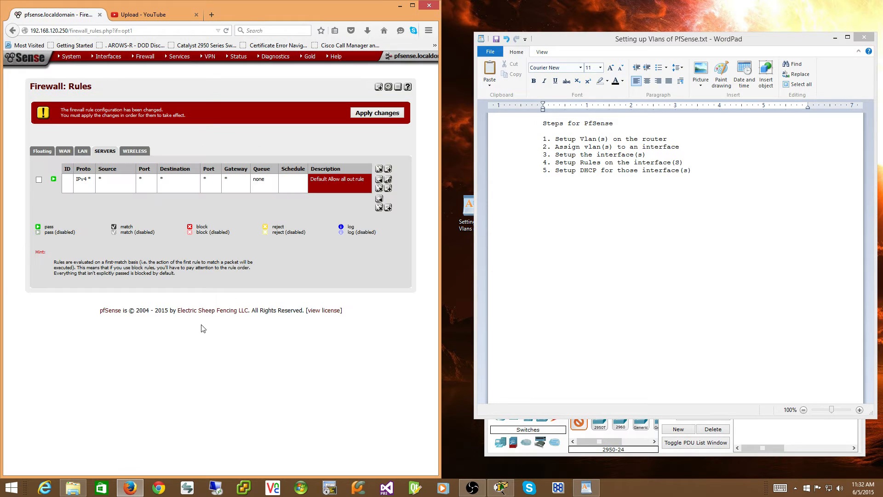
left_click(377, 113)
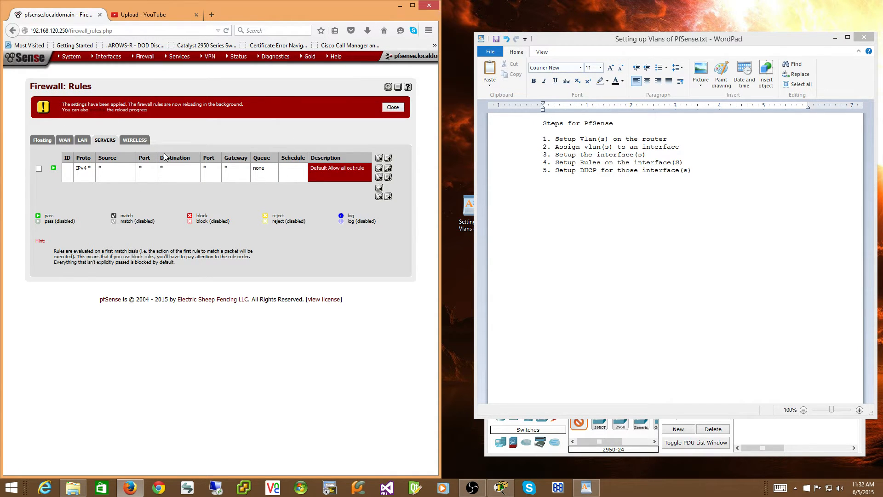
Add and apply a Wireless firewall pass rule with protocol any and the copied description "Default Allow all out rule".
left_click(148, 144)
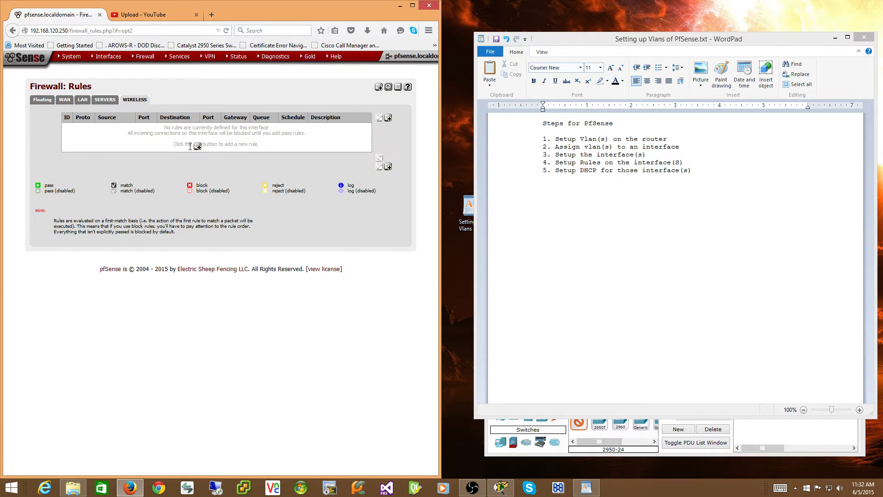
left_click(198, 147)
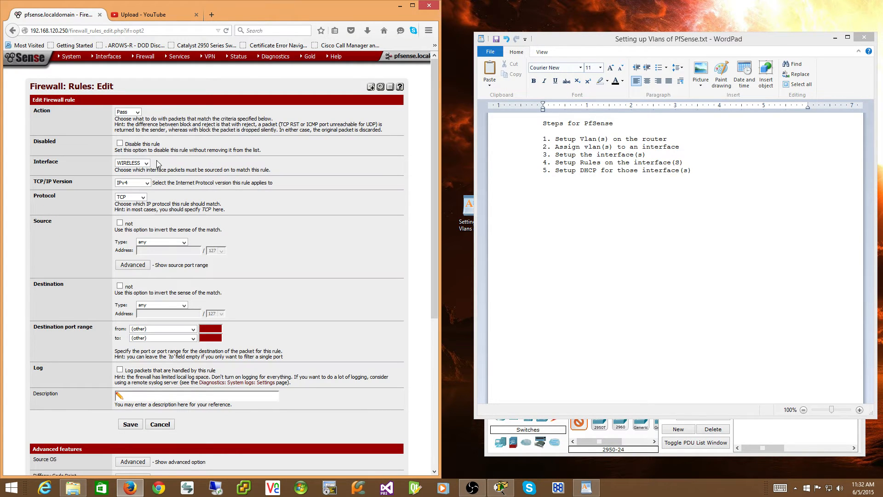
left_click(143, 197)
left_click(137, 282)
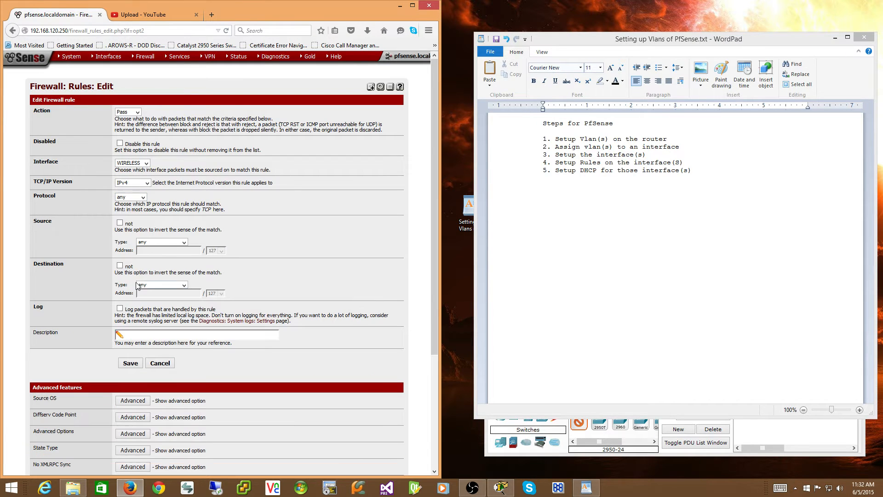
left_click(171, 336)
key("ctrl+v")
scroll(172, 318, "down", 3)
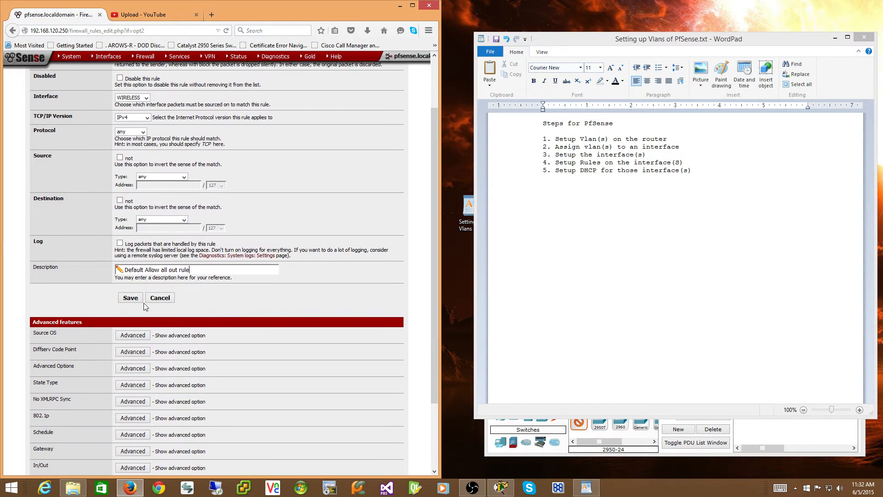
left_click(131, 299)
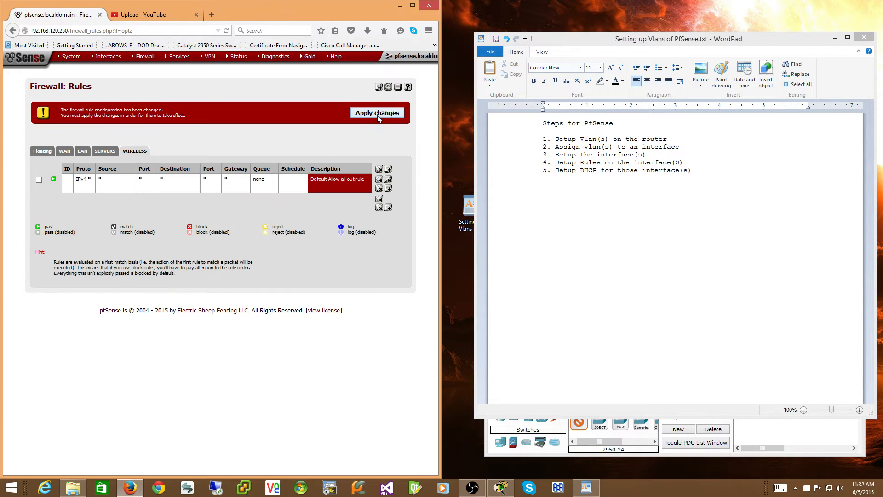
left_click(380, 114)
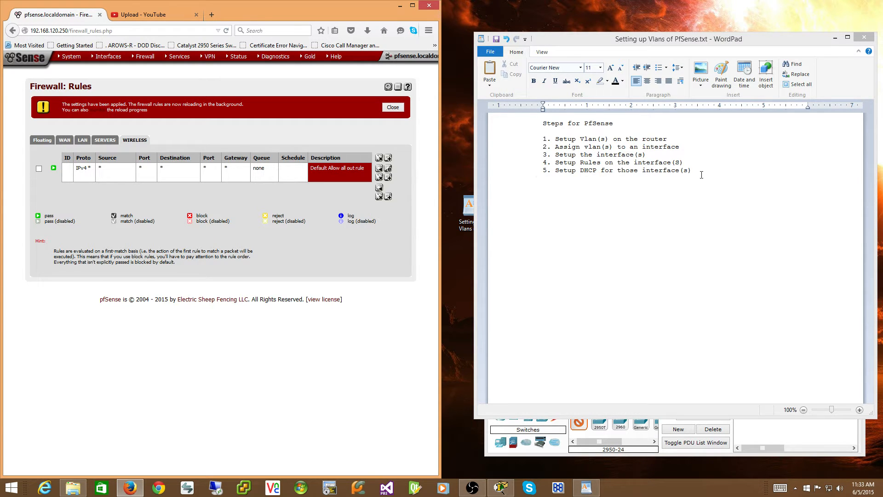
left_click(672, 167)
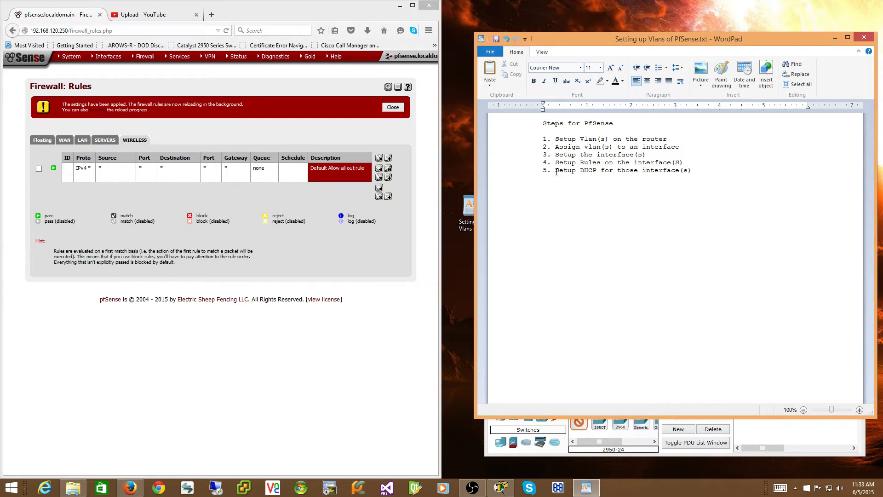
left_click_drag(556, 171, 694, 172)
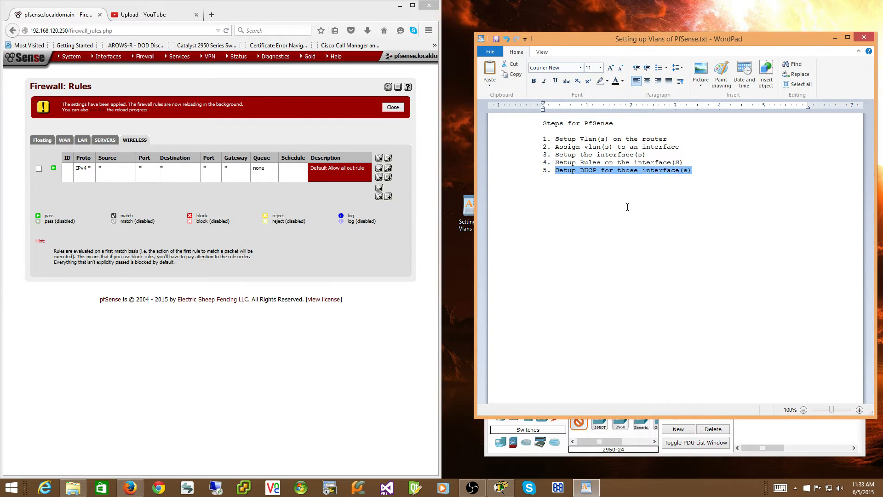
left_click(576, 255)
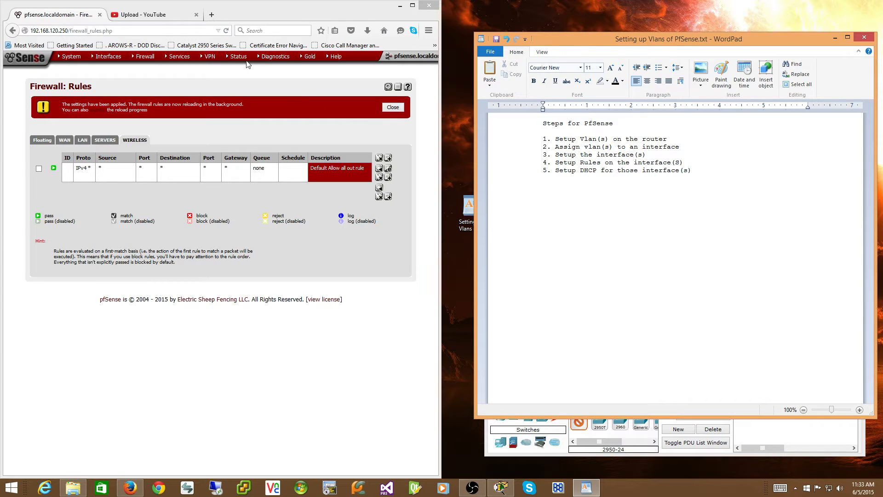
Enable the DHCP server on the Servers interface.
mouse_move(243, 59)
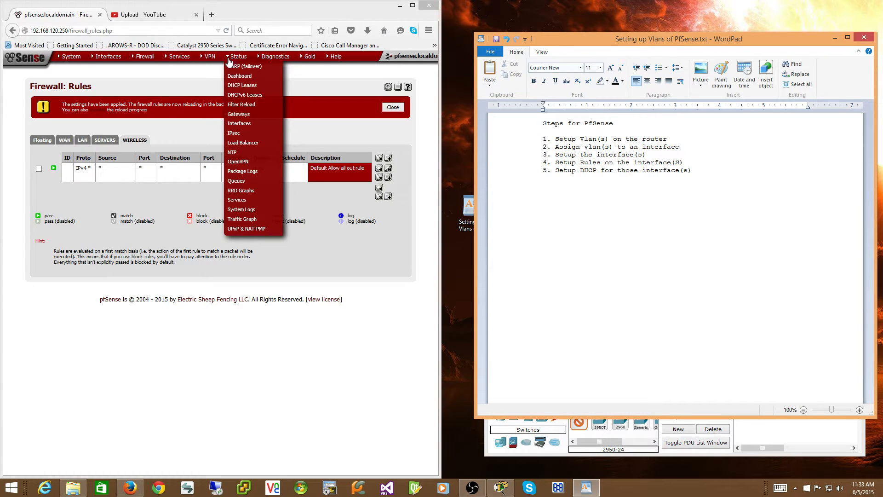
mouse_move(186, 61)
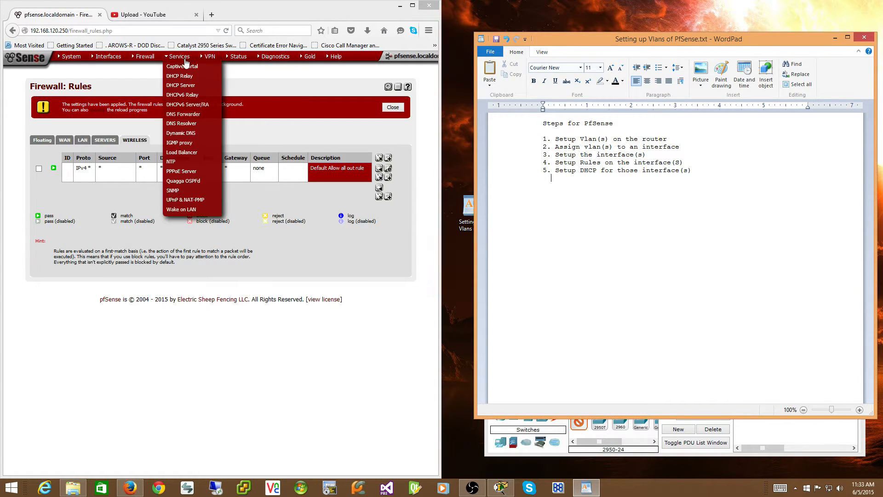
left_click(180, 85)
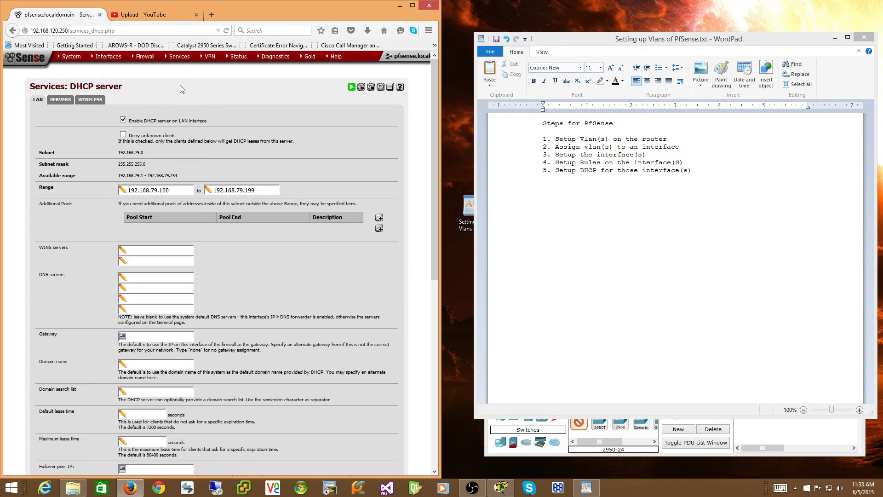
left_click(60, 99)
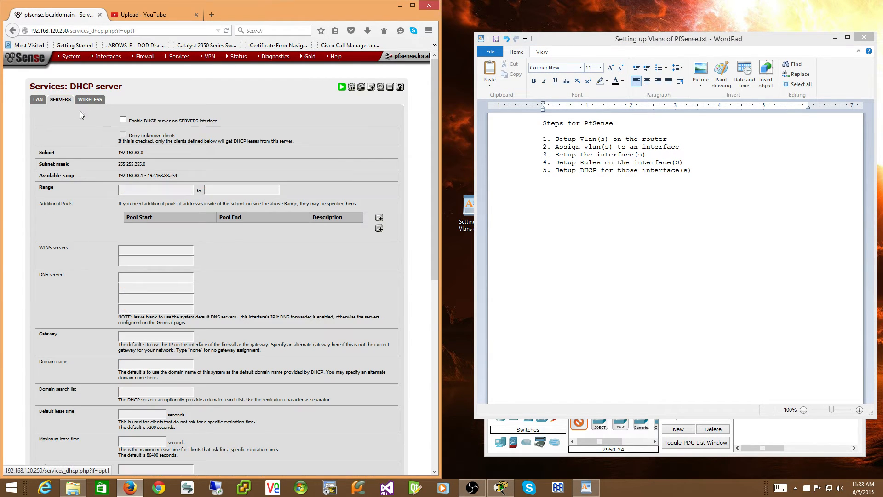
left_click(123, 120)
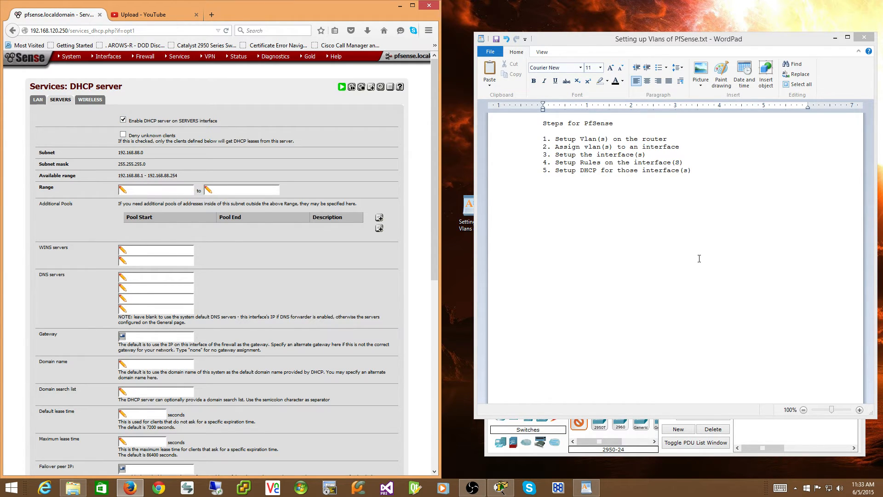
Set the Servers DHCP range from 192.168.88.100 to 192.168.88.254 and save the settings.
type("192.168.88.100")
key("Tab")
type("192.168.88.254")
scroll(295, 170, "down", 9)
scroll(297, 180, "down", 4)
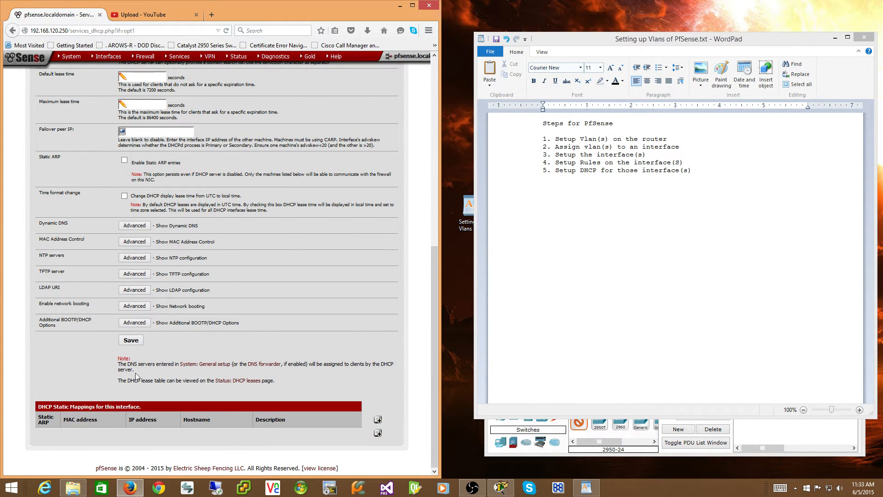
left_click(136, 341)
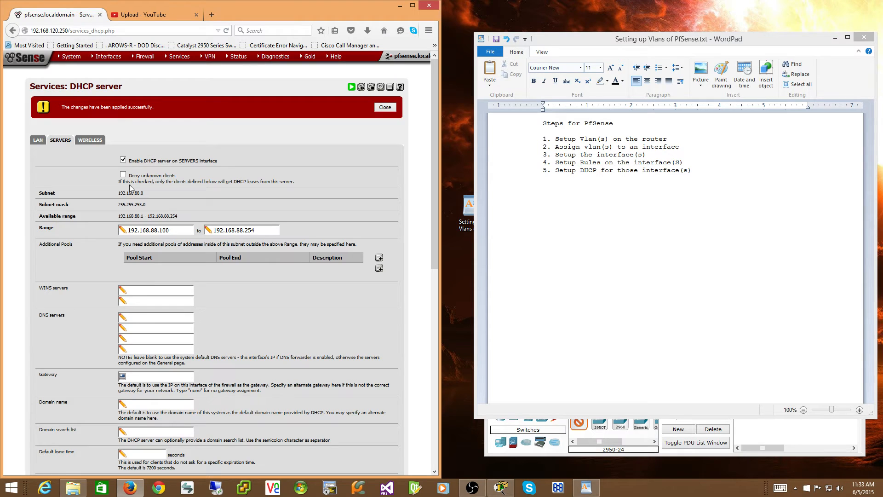
Enable the DHCP server on the Wireless interface with the range 192.168.89.100 to 192.168.89.254.
left_click(96, 139)
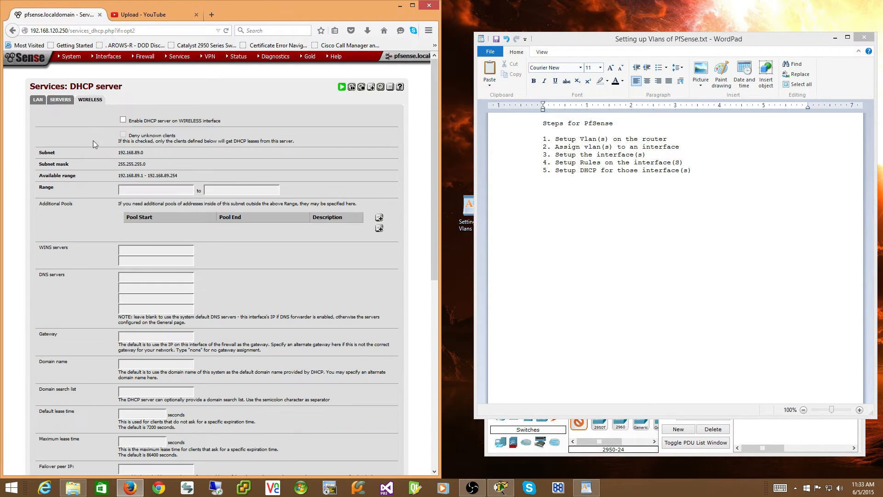
left_click(123, 119)
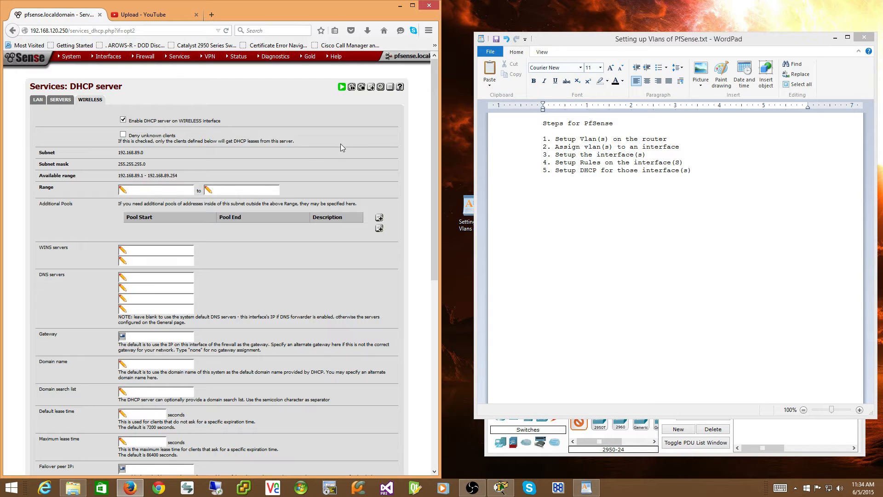
type("192.168.89.100")
key("Tab")
type("192.168.89.254")
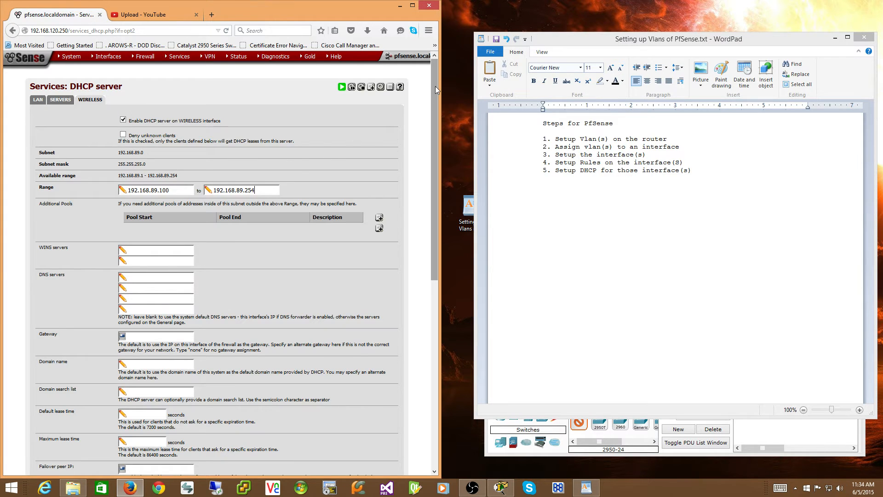
Save the Wireless DHCP settings and check the page after saving.
left_click_drag(436, 87, 435, 140)
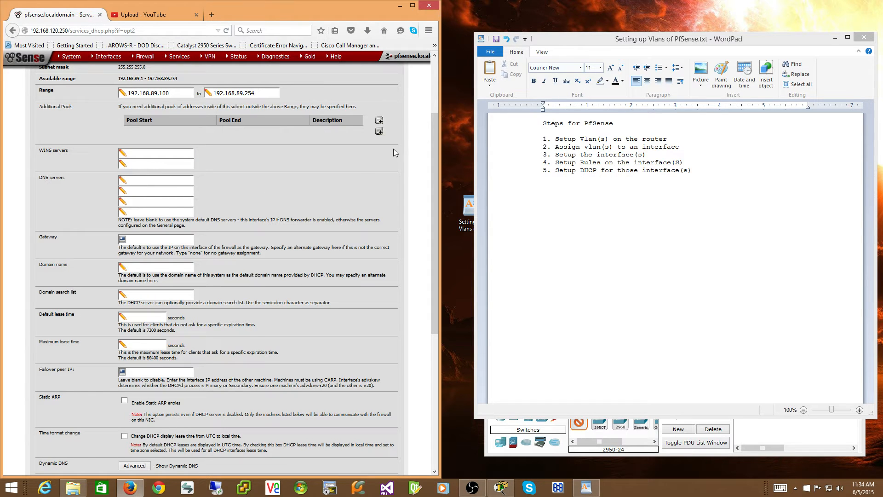
left_click_drag(431, 127, 433, 96)
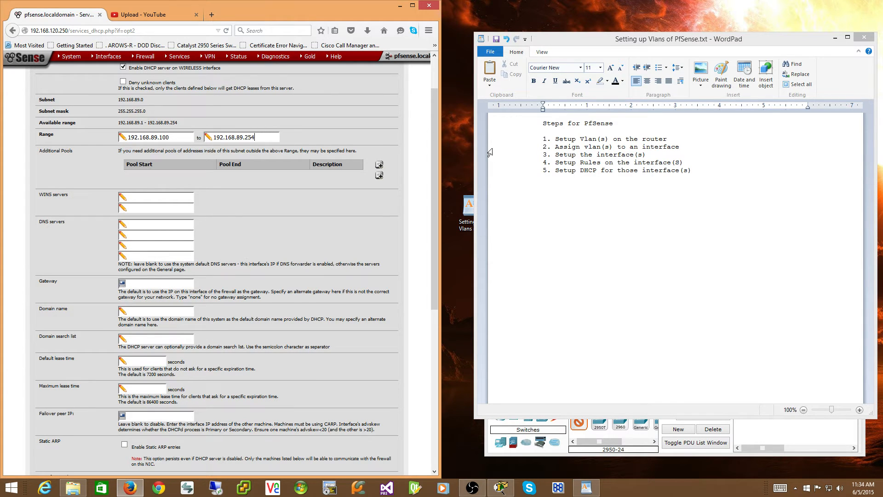
left_click_drag(435, 150, 391, 304)
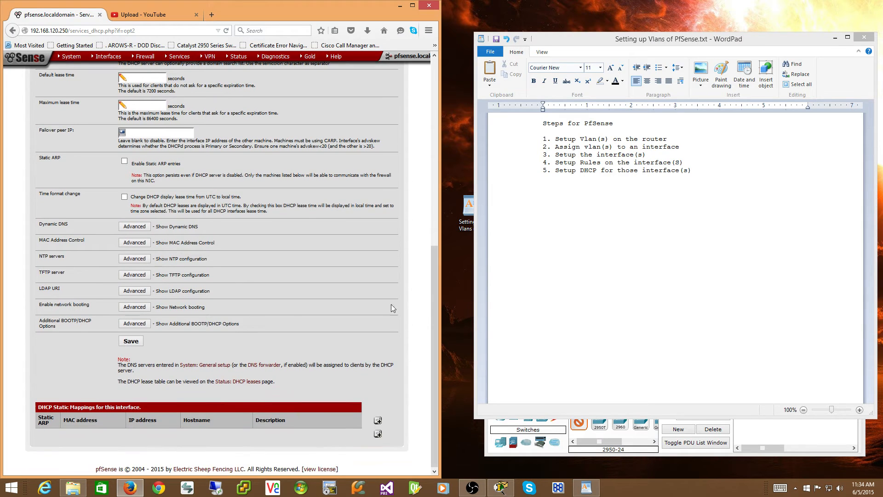
left_click(138, 341)
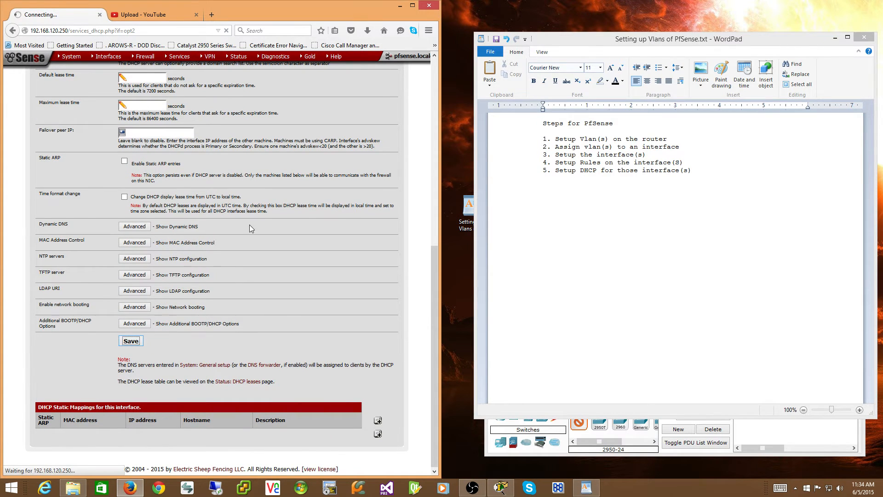
scroll(267, 181, "down", 10)
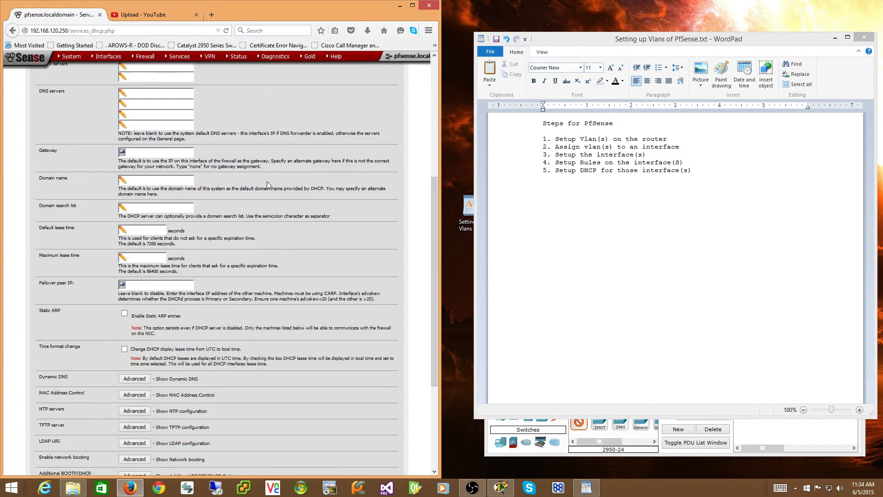
scroll(267, 182, "up", 5)
scroll(268, 184, "up", 5)
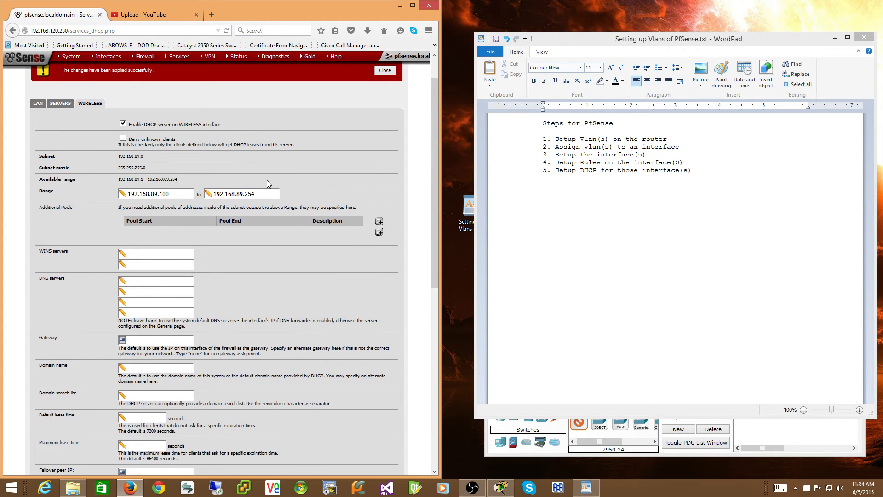
scroll(267, 181, "down", 1)
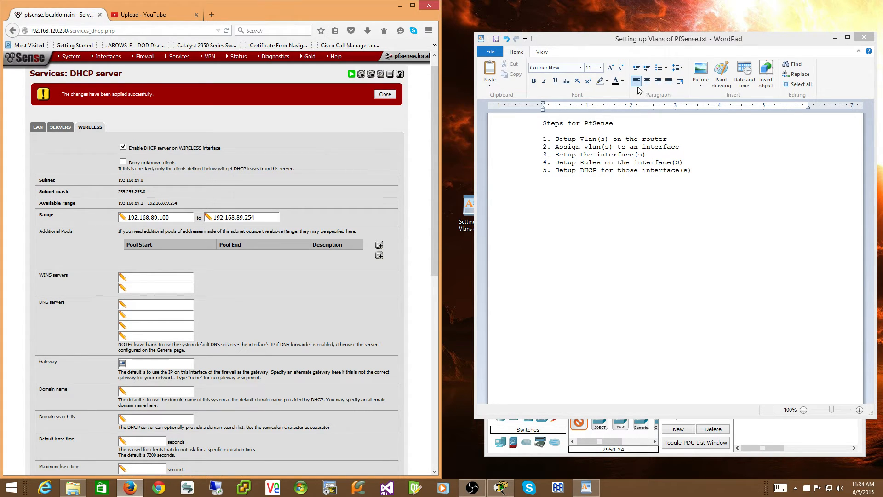
Move the WordPad notes window over the browser and the Cisco Packet Tracer window higher on the desktop.
left_click_drag(645, 37, 203, 33)
left_click_drag(198, 36, 199, 38)
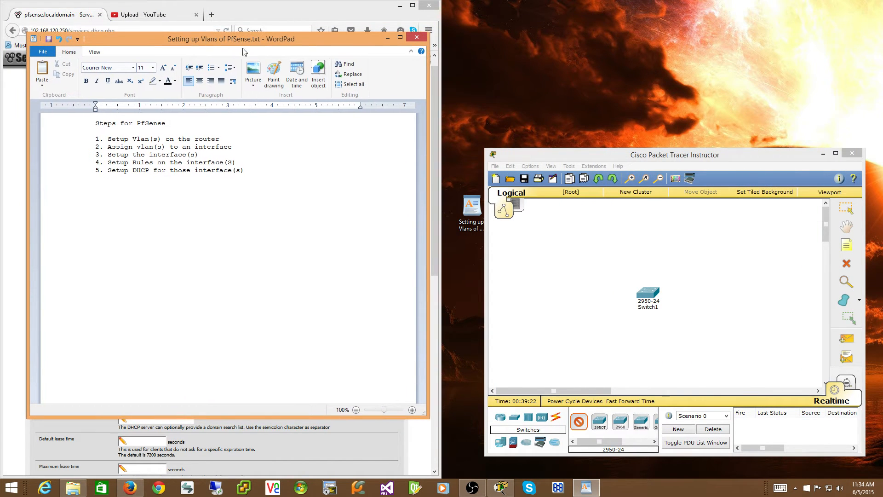
left_click(611, 153)
left_click_drag(611, 153, 609, 54)
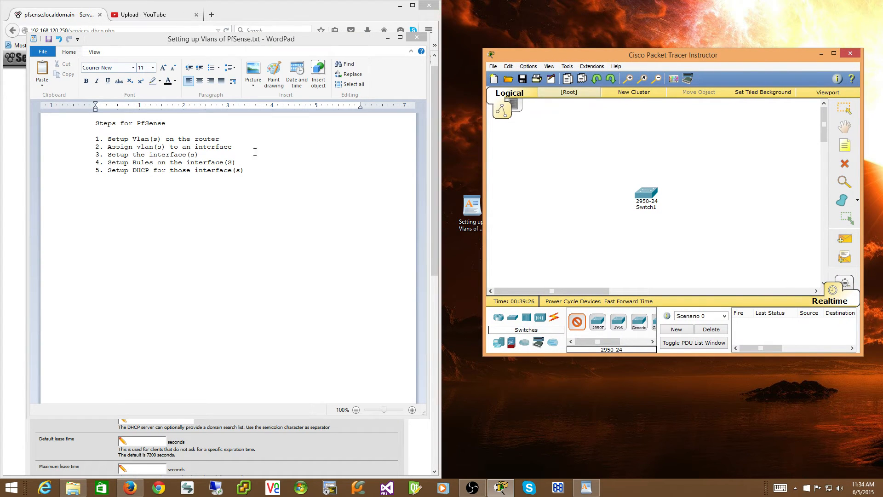
In the WordPad notes, add a "Switch Setup" heading below the pfSense steps with item "1. Create the Vlans on our Switch".
left_click(253, 172)
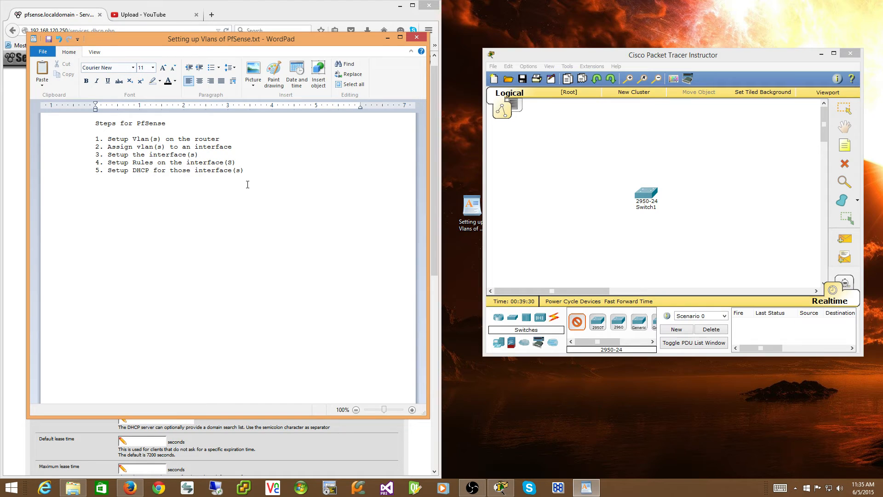
type("Switch")
type(" Setup  ")
type("1")
type(".")
type(" Create the V")
type("lans on y")
key("BackSpace")
type("ou")
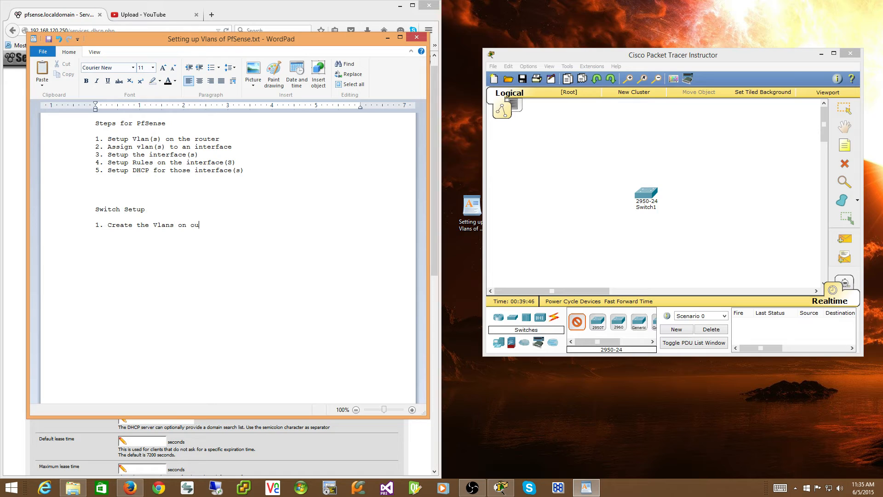
type("r Switch")
Add the second switch note "2. Setup a trunk port to connect back to the router".
type("2.")
type("Setup")
type(" a trunk port")
type(" to connect")
type(" b")
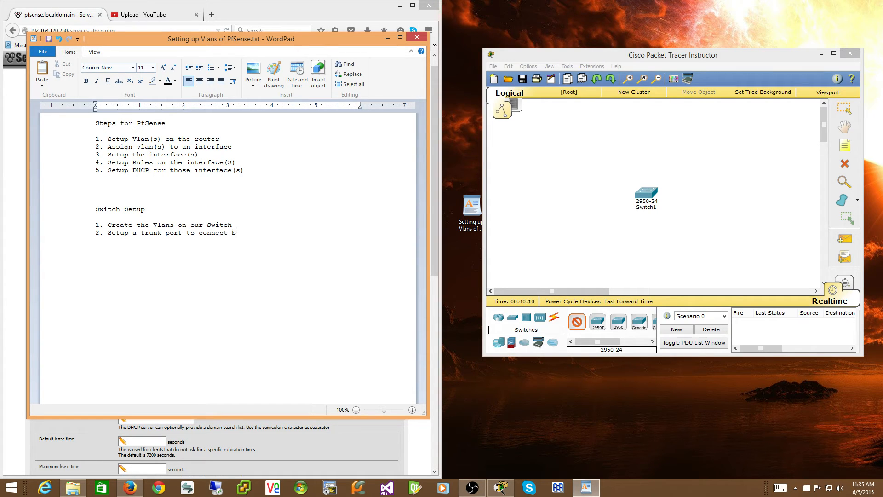
type("ack to the router")
Add the third switch note "3. Assign ports to their vlans".
key("Return")
type("3")
type(". Ass")
key("BackSpace")
type("sign ports to their vlans")
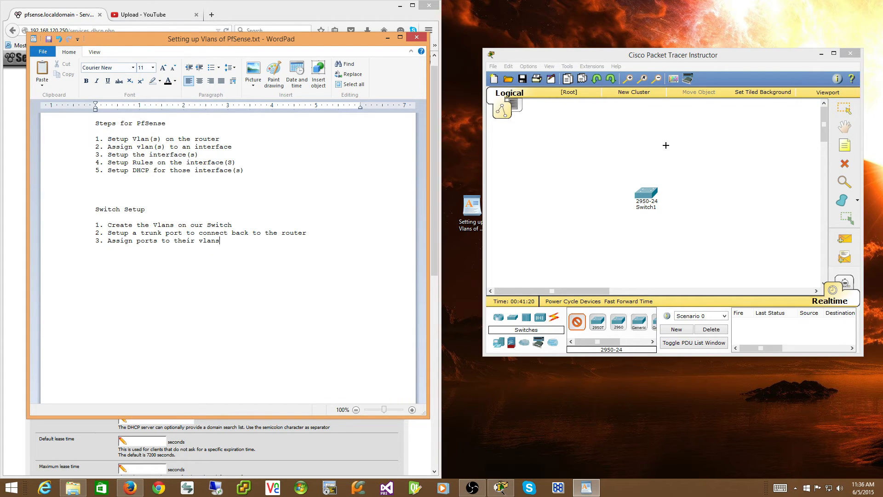
In Packet Tracer, place another 2950-24 switch over the existing one and open its device window, moved beside the notes and widened.
left_click(645, 193)
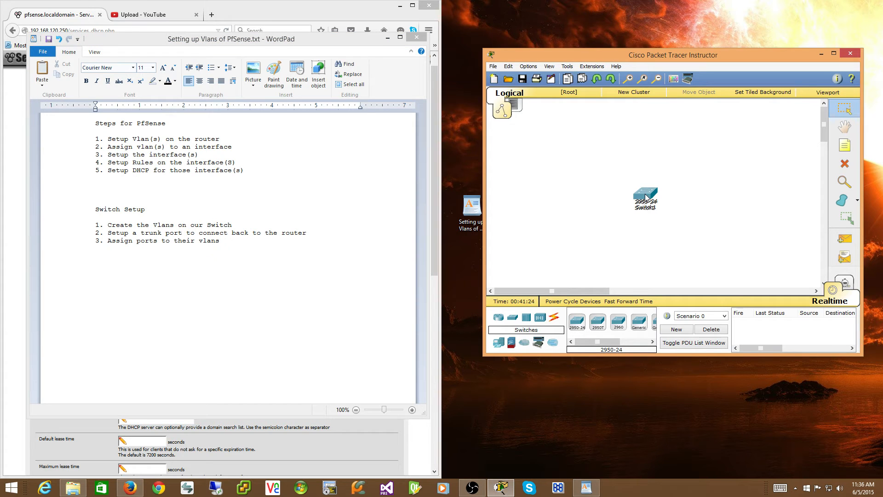
left_click(645, 197)
left_click(437, 133)
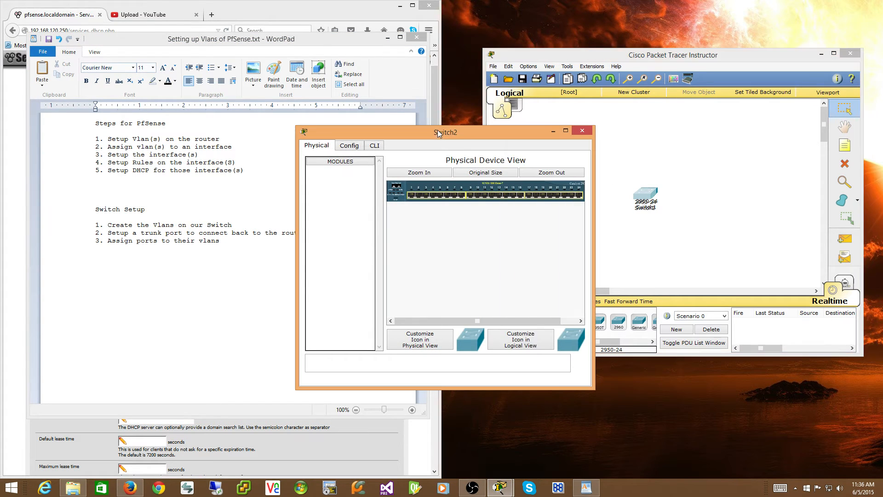
left_click_drag(437, 132, 520, 78)
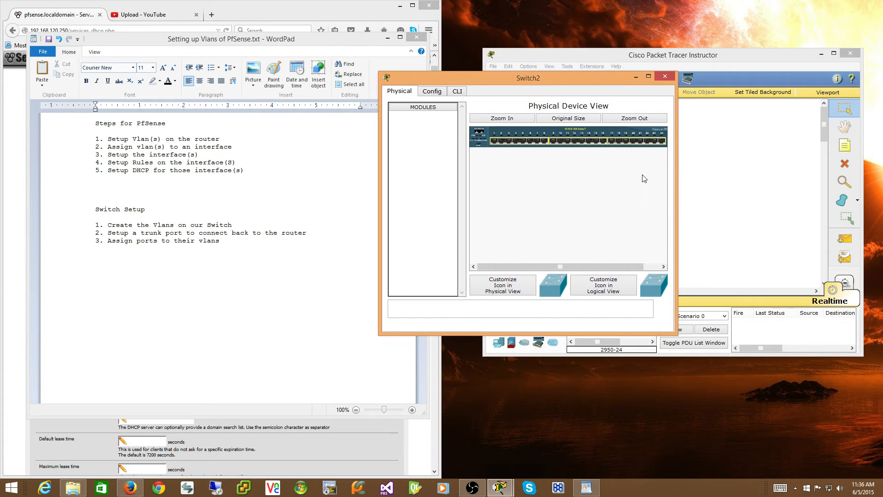
left_click_drag(676, 177, 796, 177)
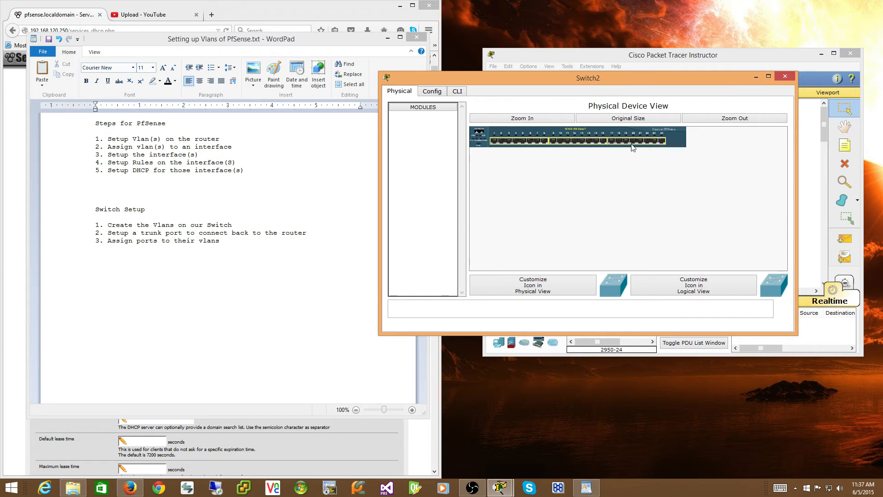
Open the new switch's command line and enter privileged mode with "en".
left_click(466, 94)
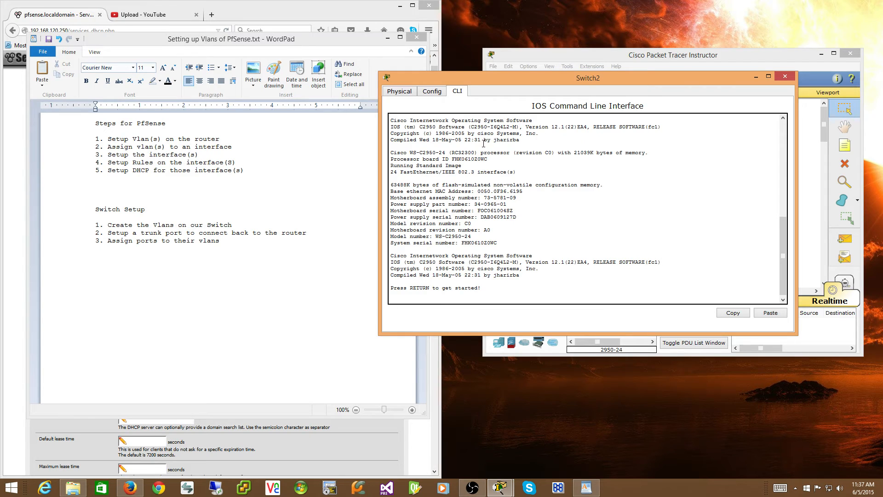
left_click(562, 218)
key("Return")
key("Return")
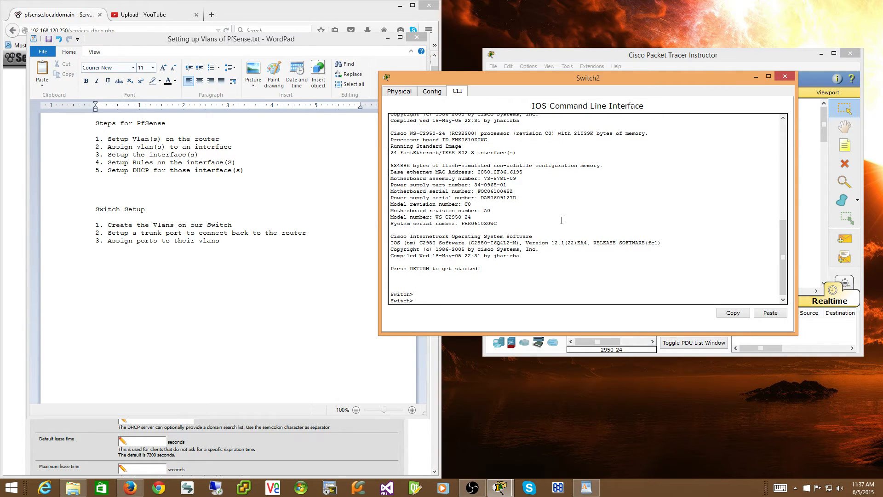
type("en")
Run "show vlan" and examine the ports assigned to the default VLAN through the end of the listing.
key("Return")
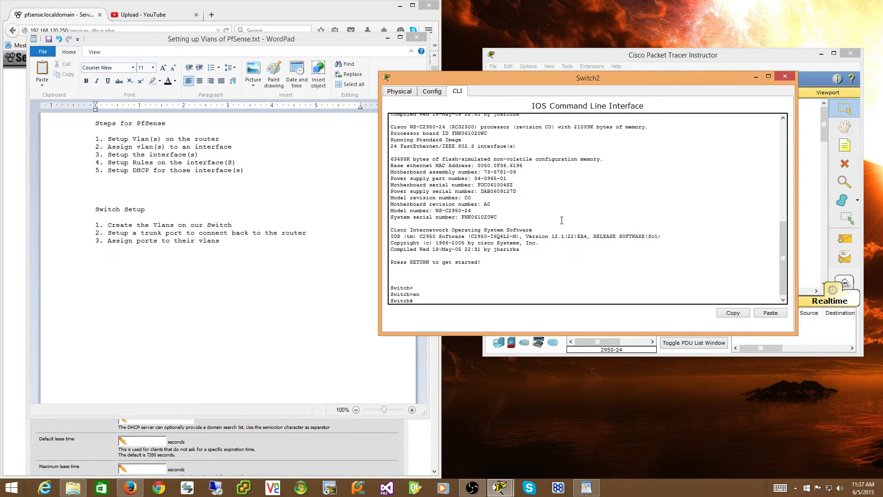
type("show vlan")
key("Return")
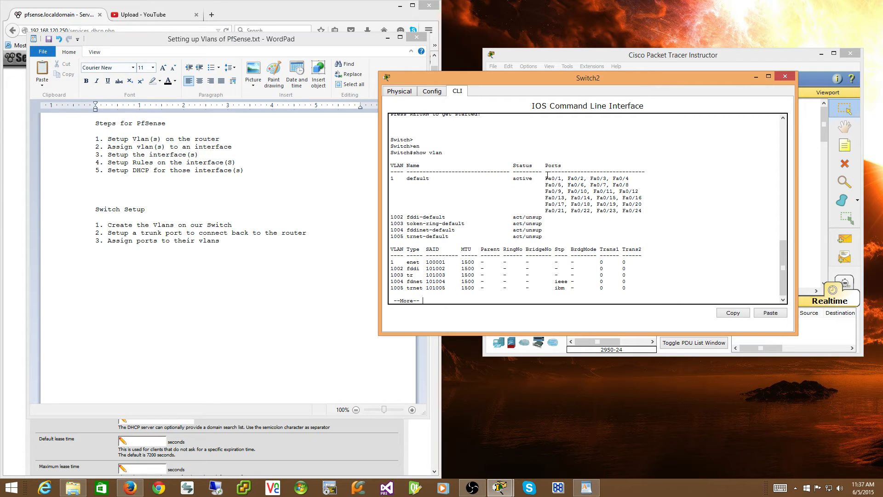
left_click_drag(548, 175, 650, 212)
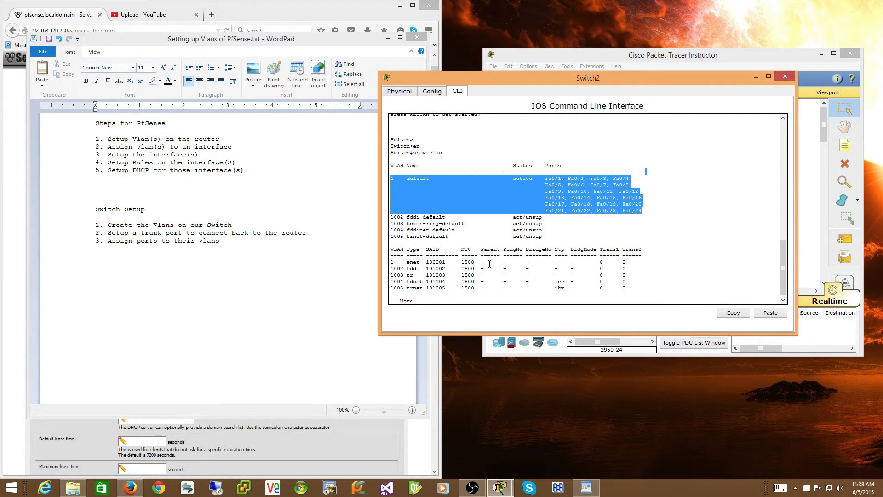
key("space")
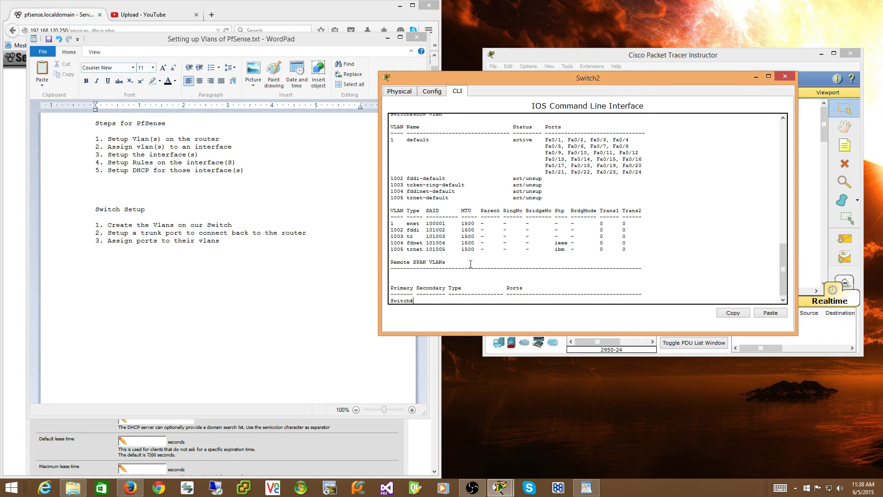
Try to display the switch's trunk ports with "show switchport trunk".
type("show switchport trunk")
key("Return")
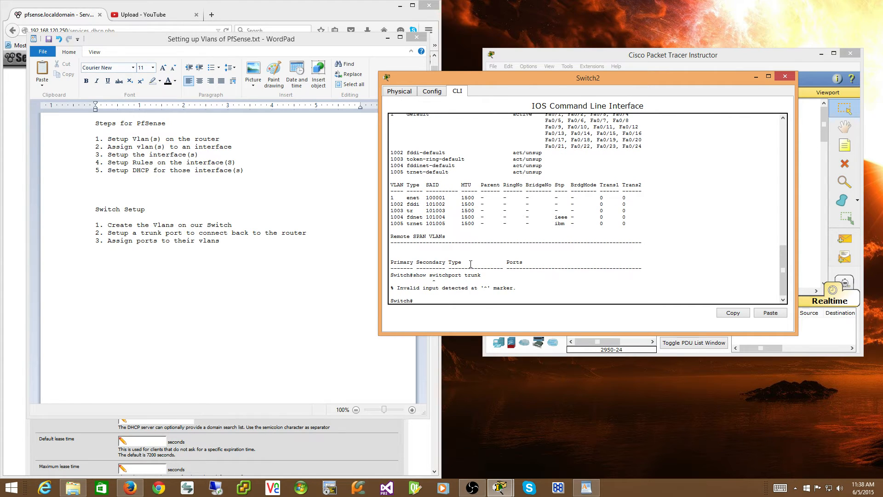
Check the switch's trunk interfaces with "show int trunk".
key("Up")
key("BackSpace")
key("BackSpace")
key("BackSpace")
key("BackSpace")
key("BackSpace")
key("BackSpace")
key("BackSpace")
key("BackSpace")
type("trunk")
key("Return")
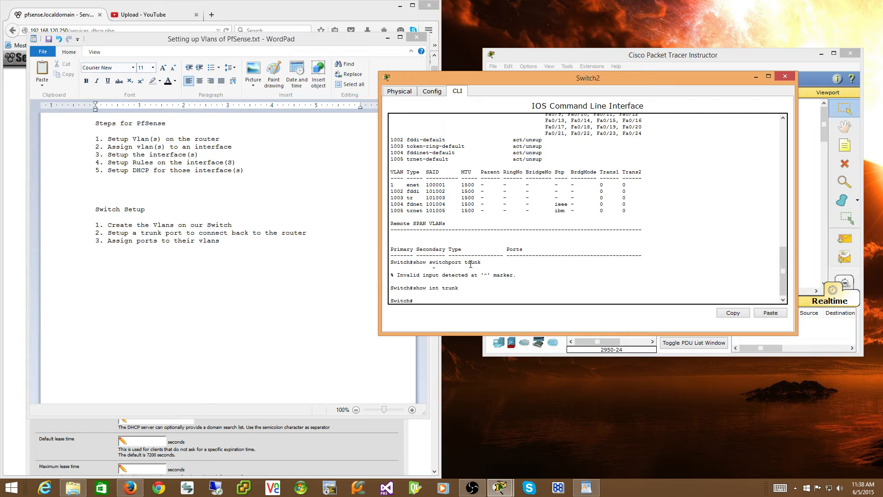
Enter the VLAN database on the switch and create VLAN 100 named Servers.
type("lan data")
key("Tab")
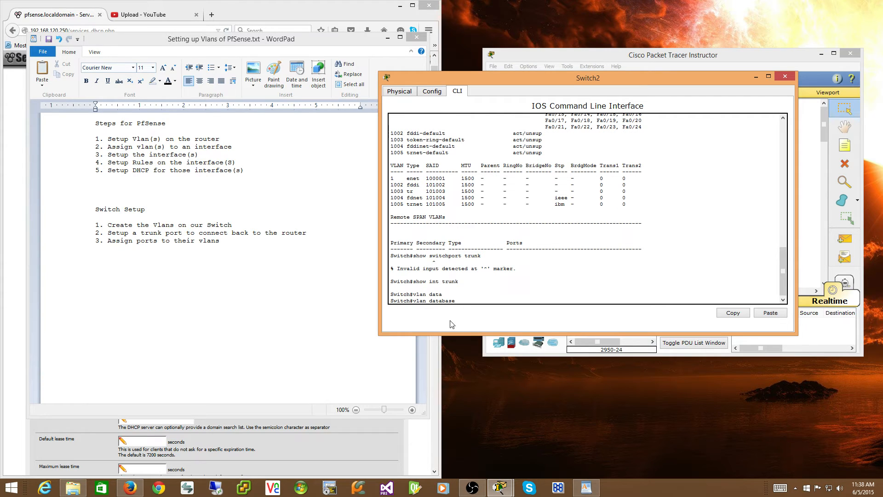
key("Return")
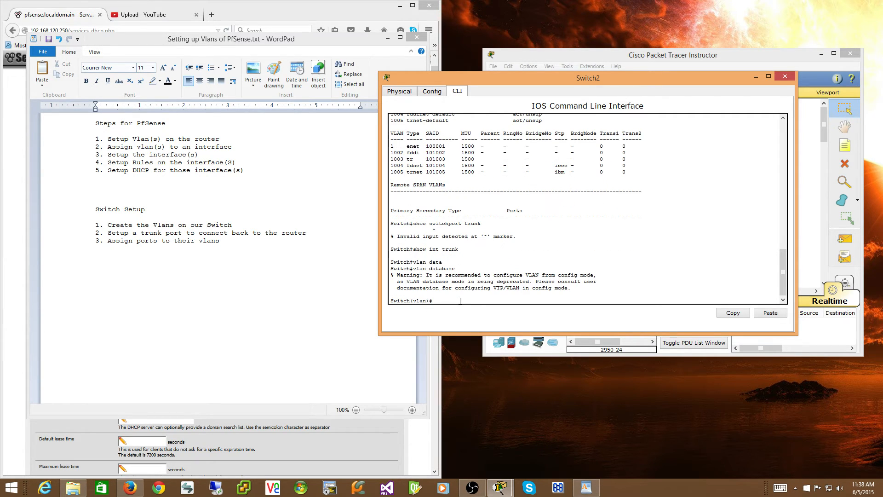
type("vlan 100 name Servers")
key("Return")
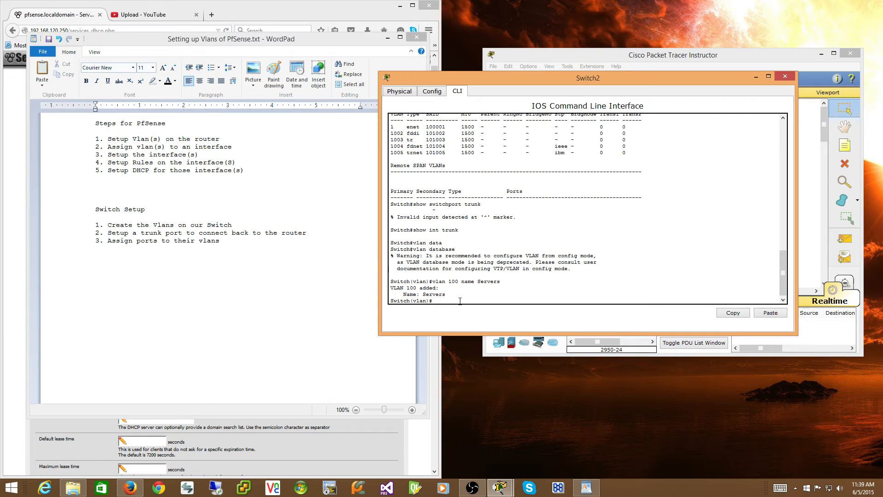
Create VLAN 200 named Wireless and exit the VLAN database.
type("vlan 200 name Wireless")
key("Return")
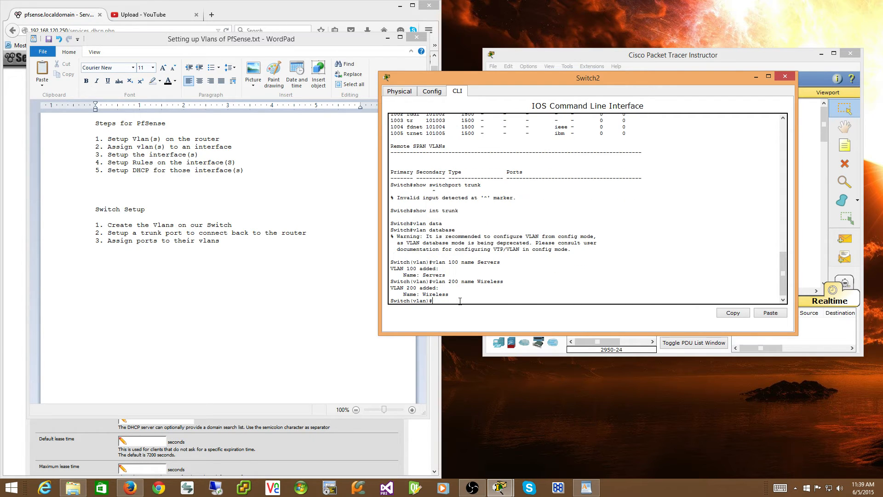
key("Return")
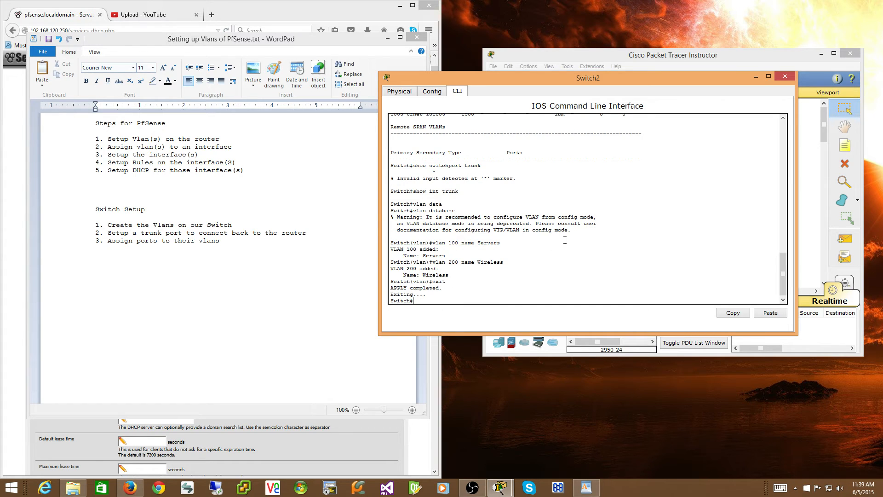
List the switch's VLANs with "show vlan", check the Servers and Wireless entries, and quit the listing.
type("show vlan")
key("Return")
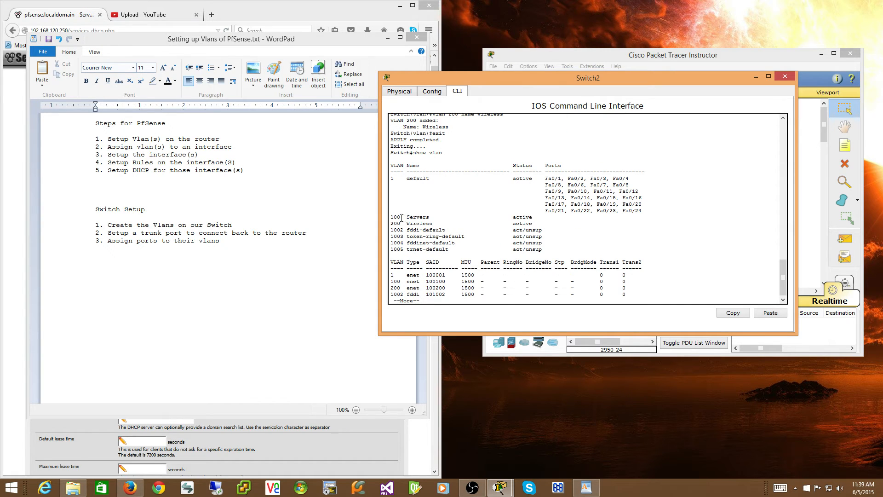
left_click_drag(390, 217, 436, 224)
key("Return")
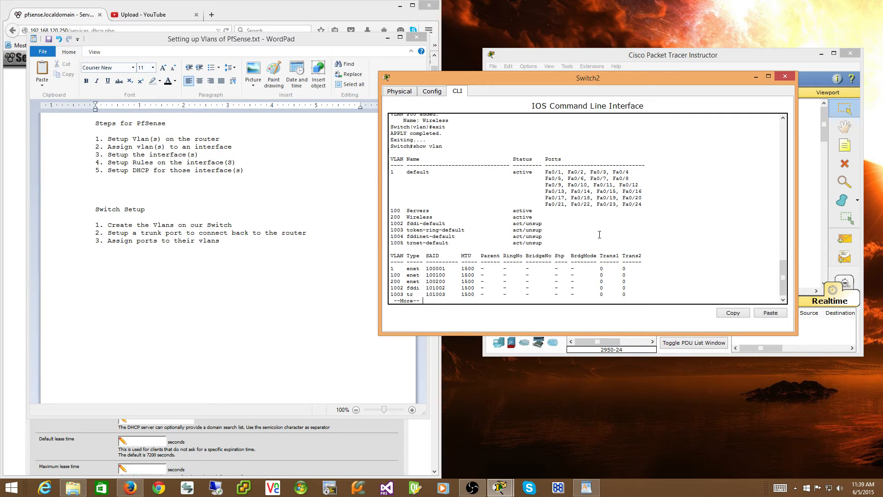
key("q")
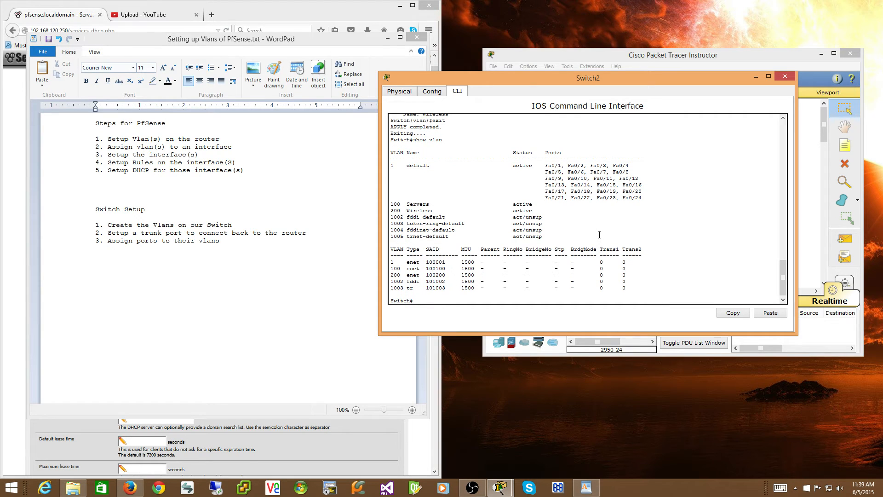
Enter global configuration with "config terminal" and set interface fa0/24 to trunk mode.
type("conf")
key("BackSpace")
key("BackSpace")
type("terminal")
key("Return")
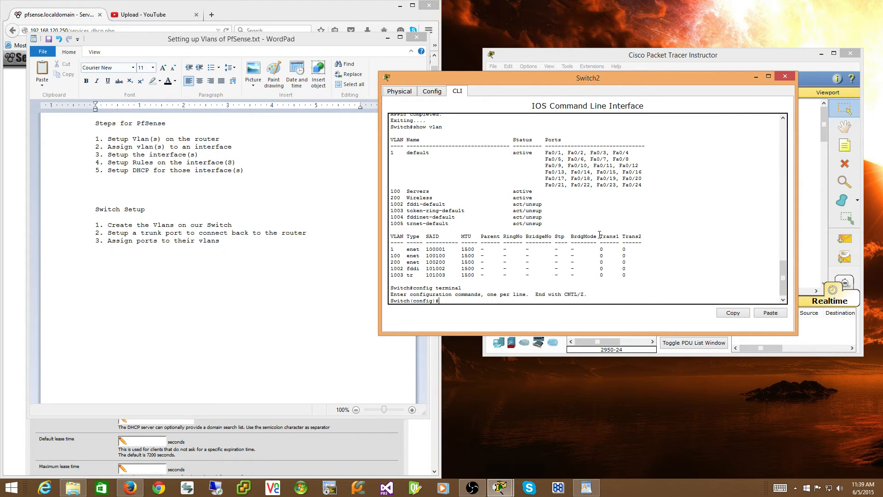
type("int fa0/24")
key("Return")
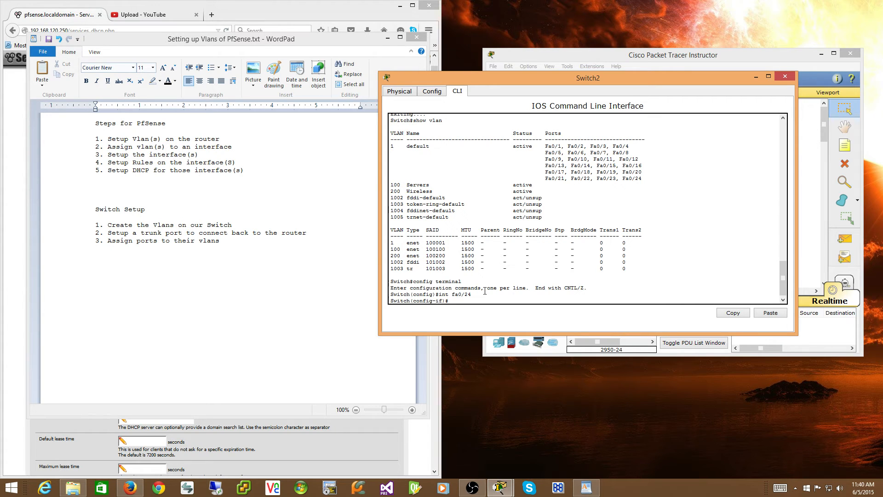
type("witchport mode trunk")
key("Return")
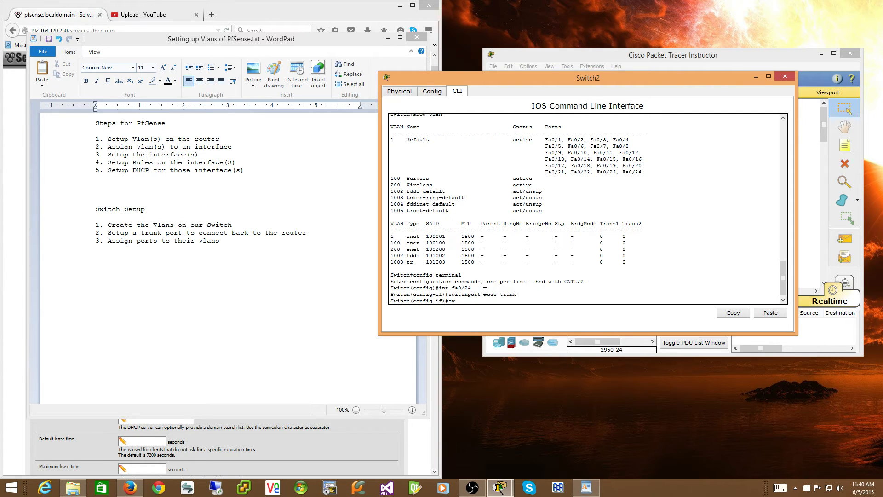
type("itchport trunk n")
key("Tab")
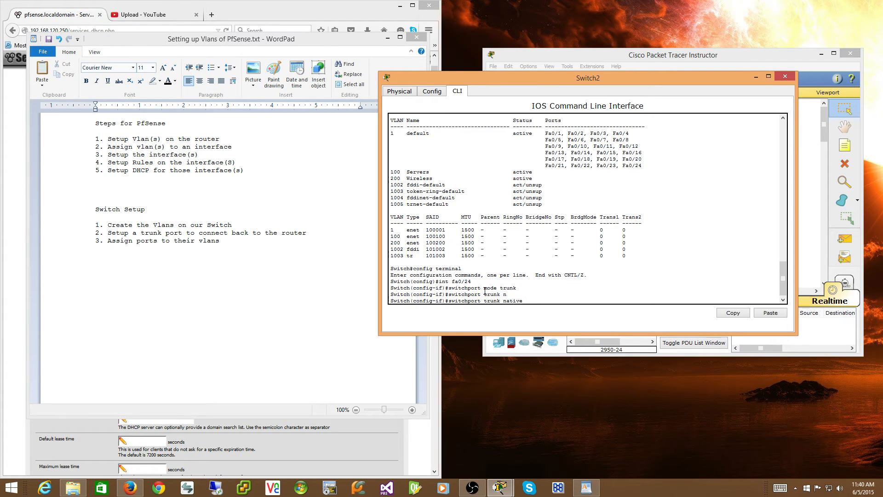
type("vlan")
key("BackSpace")
key("BackSpace")
key("BackSpace")
key("BackSpace")
key("BackSpace")
key("BackSpace")
key("BackSpace")
key("BackSpace")
key("BackSpace")
key("BackSpace")
key("BackSpace")
key("BackSpace")
key("BackSpace")
key("BackSpace")
key("BackSpace")
key("BackSpace")
key("BackSpace")
key("BackSpace")
key("BackSpace")
key("BackSpace")
left_click(405, 94)
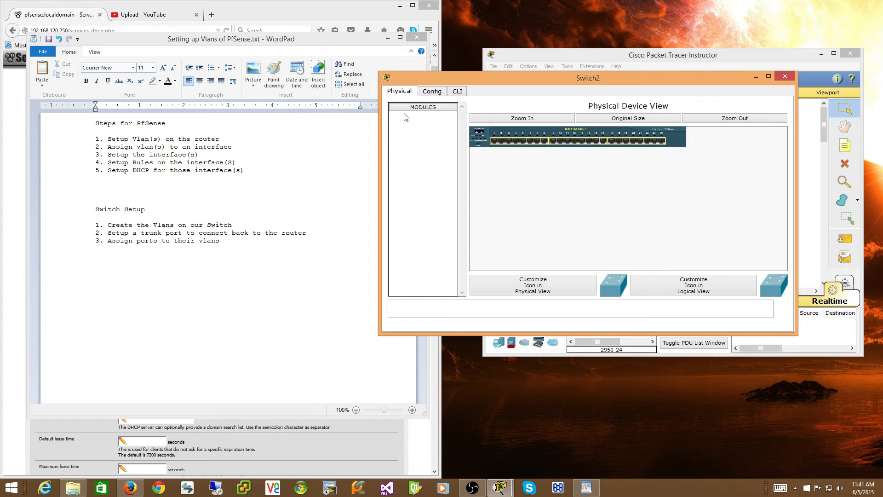
left_click(458, 92)
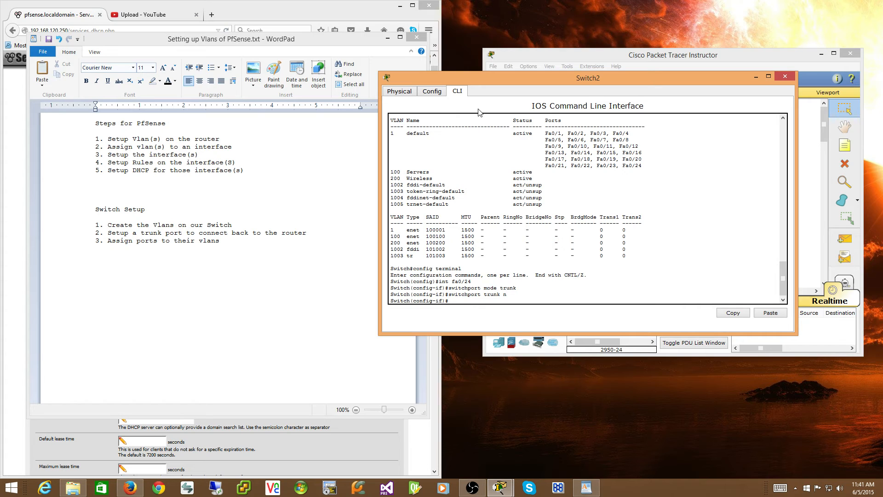
Select interface fa0/1 and set its switchport mode to access.
type("int fa0/1")
key("Return")
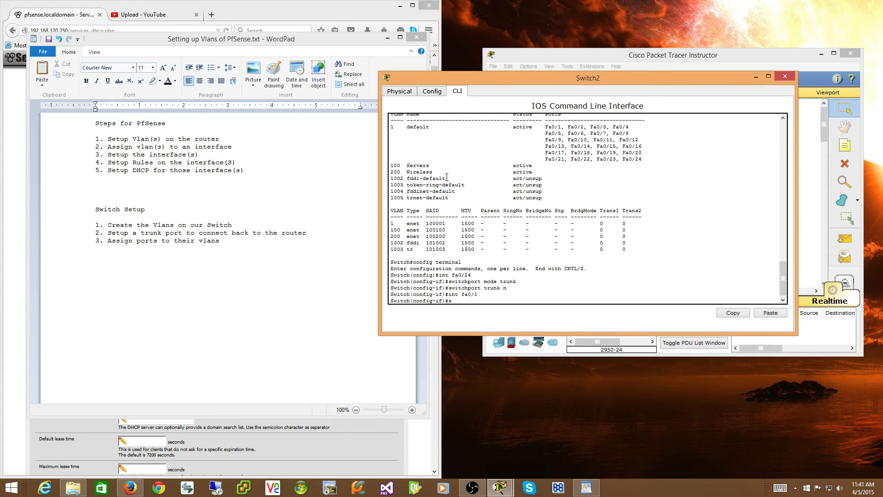
type("witchport mode access")
key("Return")
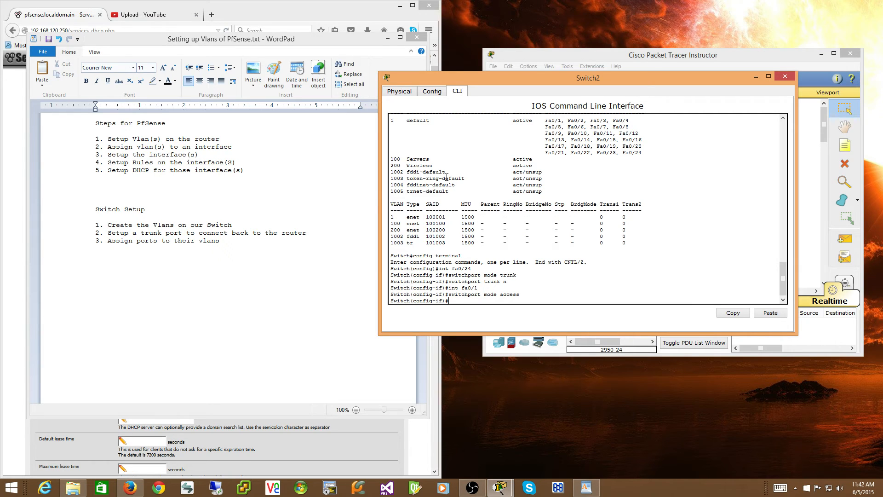
Assign interface fa0/1 to access VLAN 100.
type("switchport access vlan 100")
key("Return")
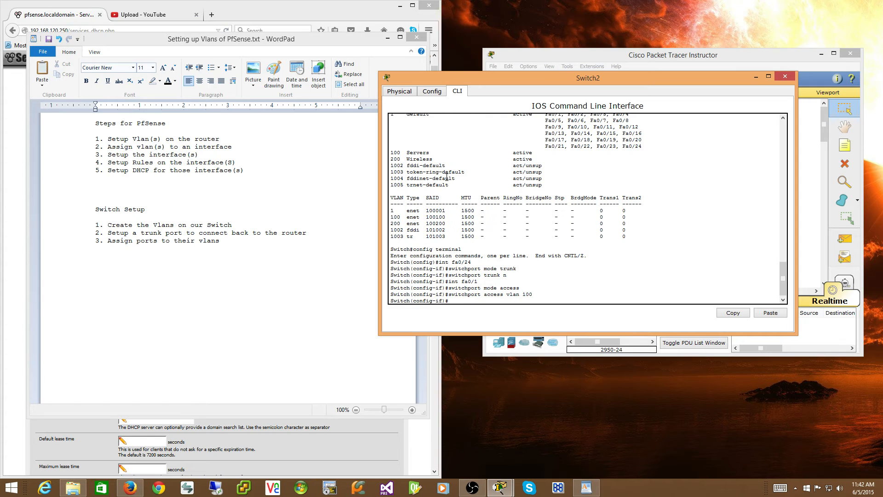
Select interface fa0/2 and set its switchport mode to access, reusing the earlier command.
type("int fa0/2")
key("Return")
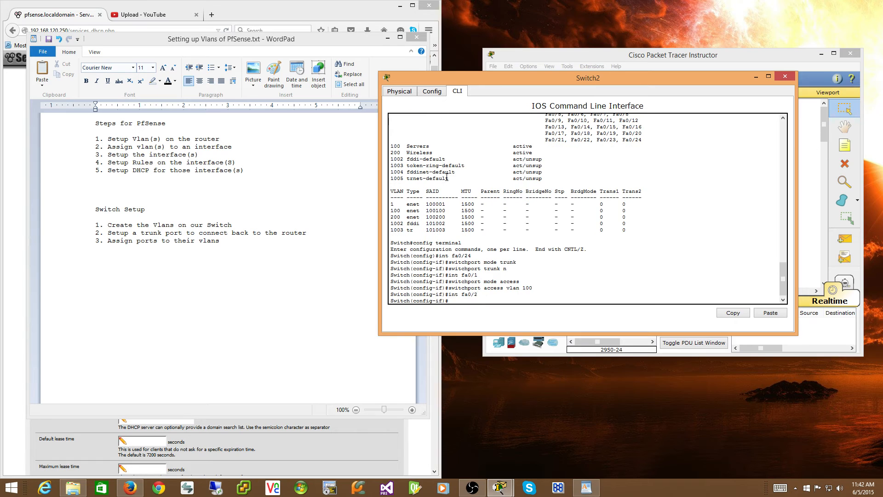
key("Up")
key("Up")
key("Up")
key("Return")
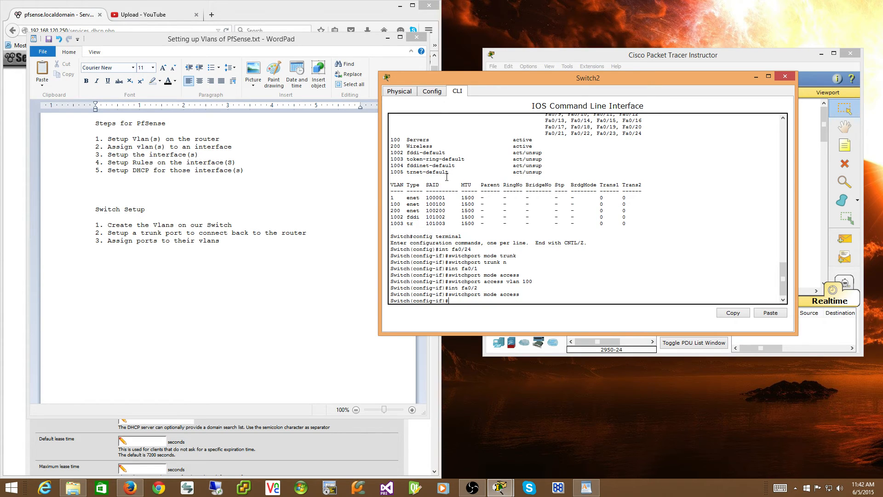
Assign interface fa0/2 to access VLAN 100, reusing the earlier command.
key("Up")
key("Up")
key("Up")
key("Return")
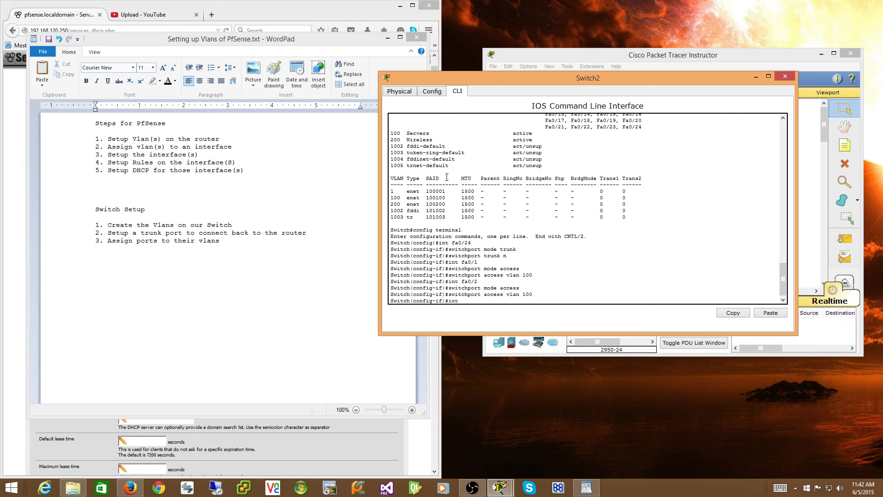
Select the interface range fa0/2 - 8 and set its switchport mode to access.
type("f")
type("ange fa0/2 - 8")
key("Return")
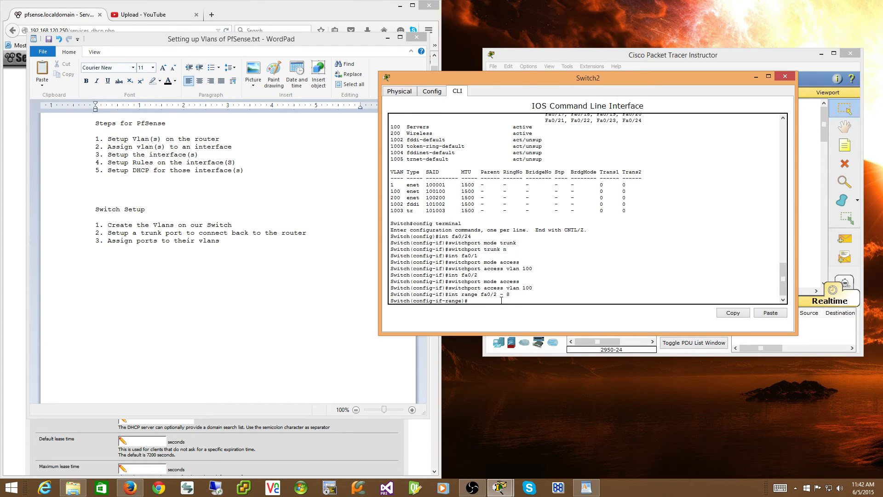
type("switchport mode access")
key("Return")
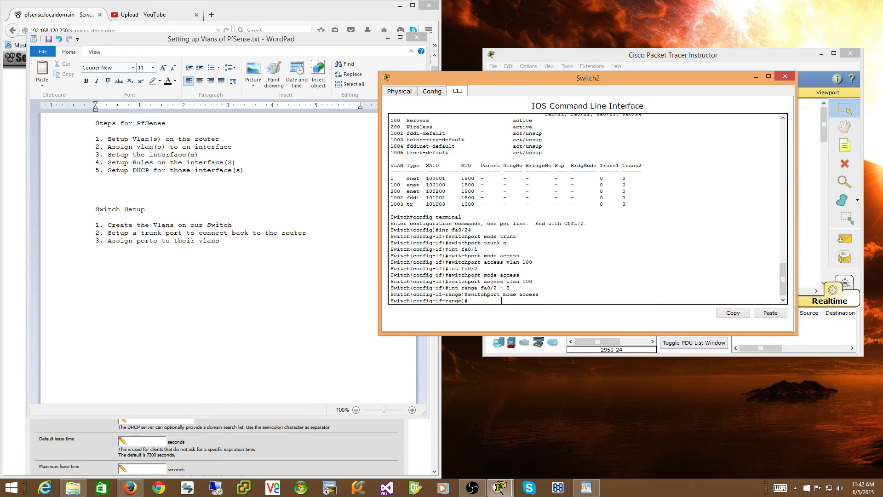
Assign the interface range fa0/2 - 8 to access VLAN 100.
type("switchport access vlan 100")
key("Return")
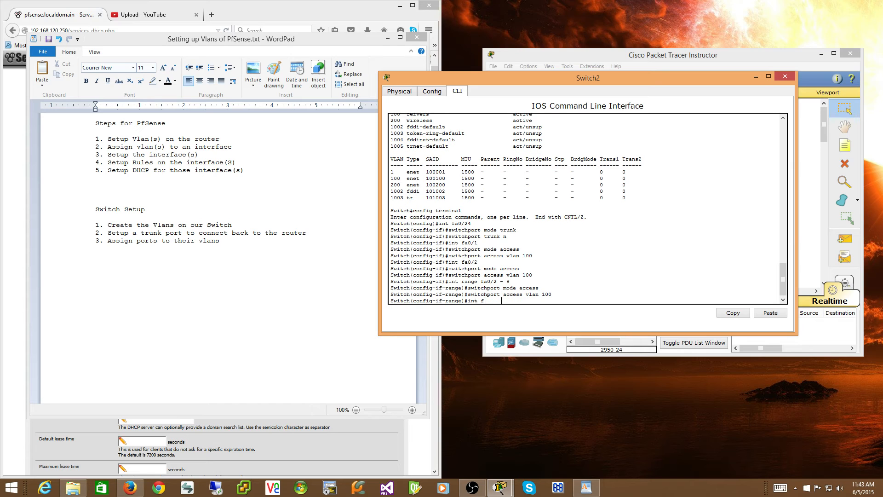
Select the interface range fa0/9 - 16 and set its switchport mode to access.
type("int f")
key("BackSpace")
type("range")
type("fa0/9 - 16")
key("Return")
type("switch")
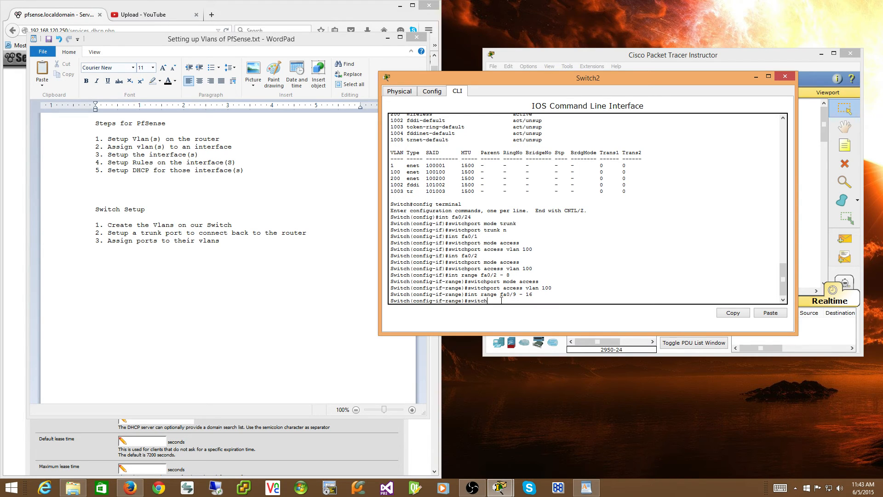
type("port mode access")
key("Return")
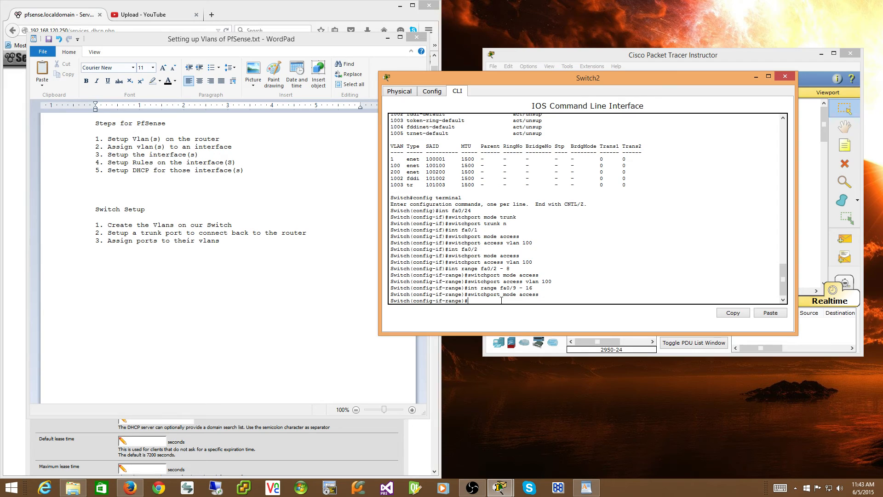
Assign the interface range fa0/9 - 16 to access VLAN 200.
type("switchport access vlan 200")
key("Return")
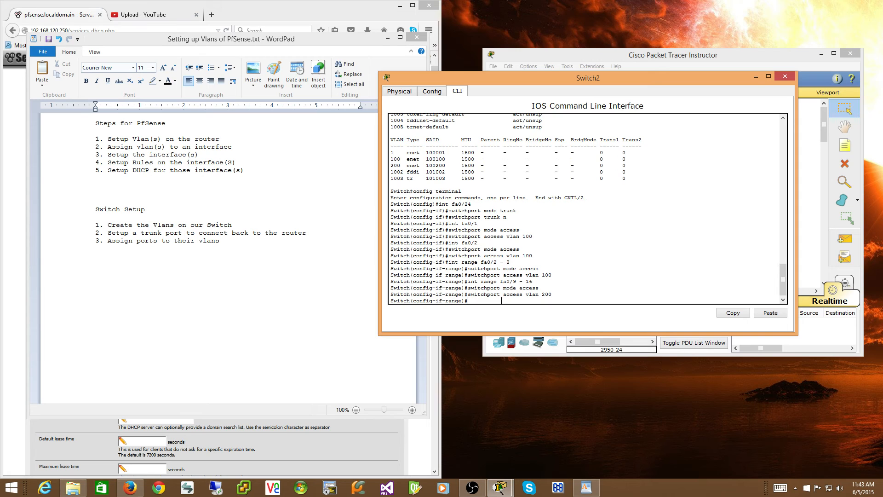
Try to set dot1q encapsulation with "switchport trunk encapsulation dot1q".
type("switchport trunk encapsulation dot1q")
key("Return")
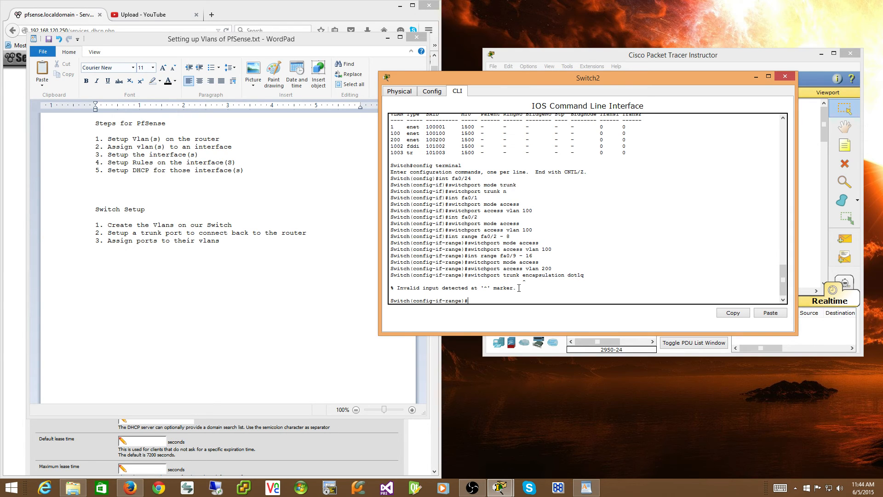
End configuration mode and save with "copy running-config startup-config", accepting the default destination filename startup-config.
type("nd")
key("Return")
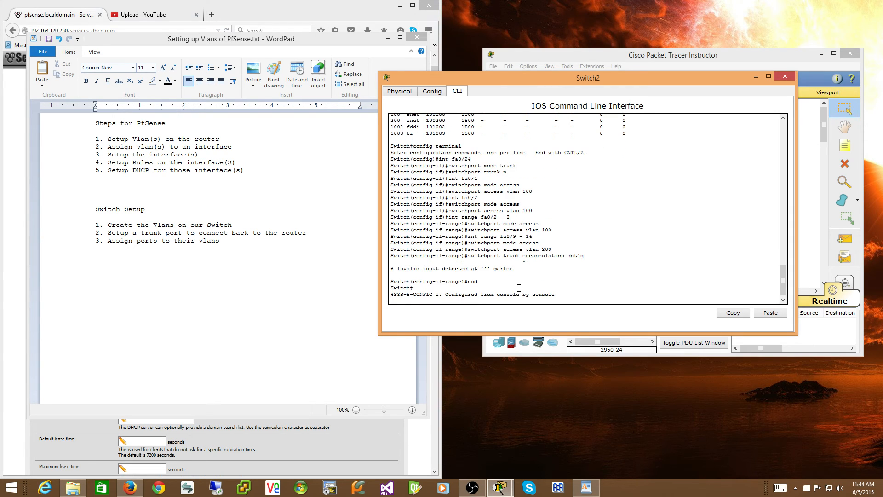
key("Return")
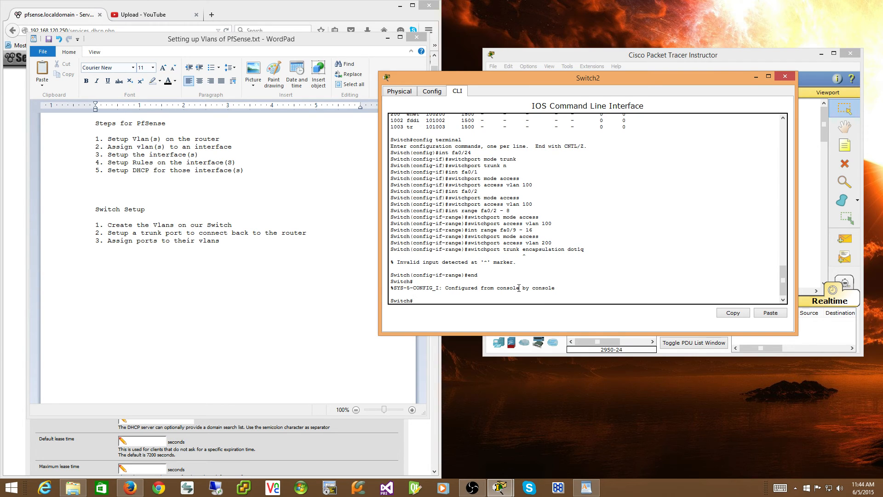
type("copy runn")
key("Tab")
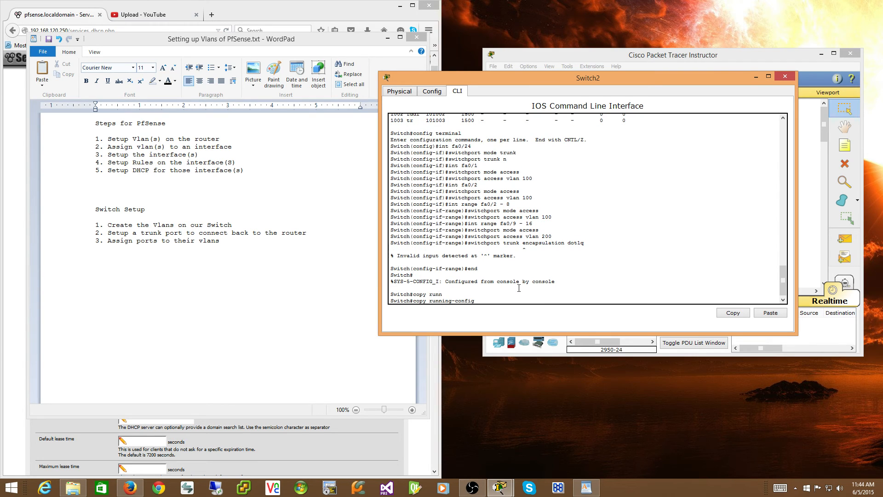
type("stat")
key("Tab")
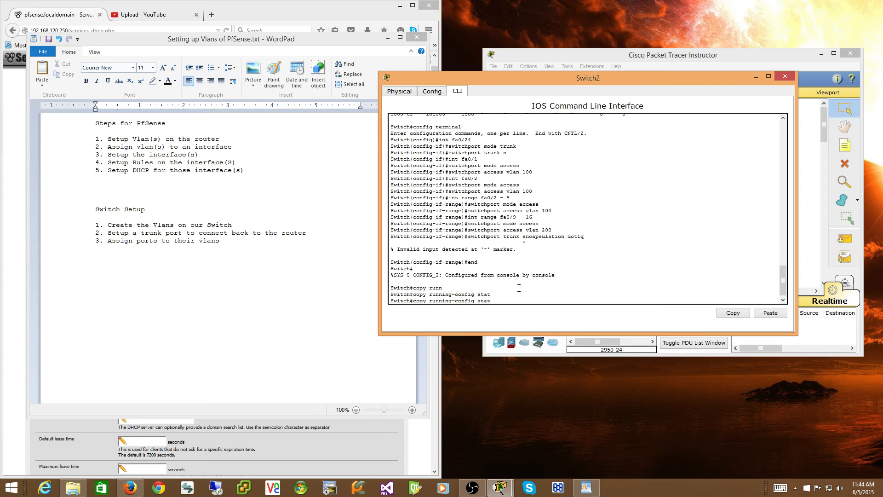
type("t")
key("Tab")
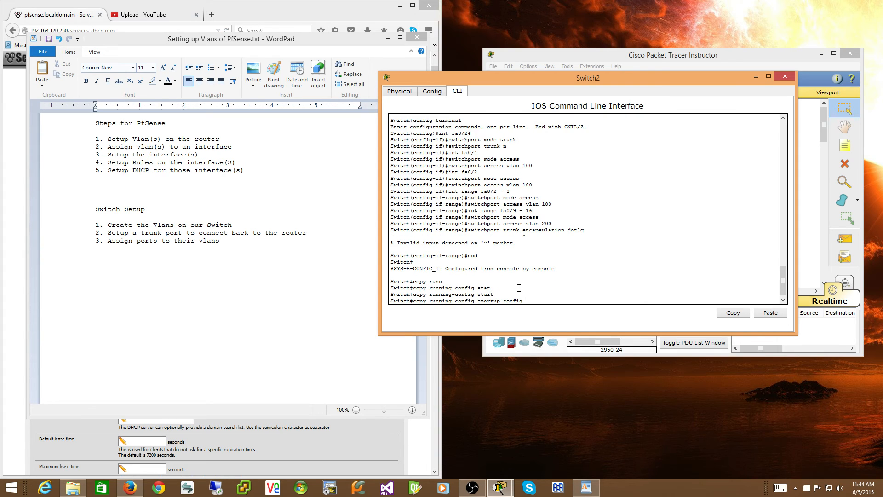
key("Return")
key("Return")
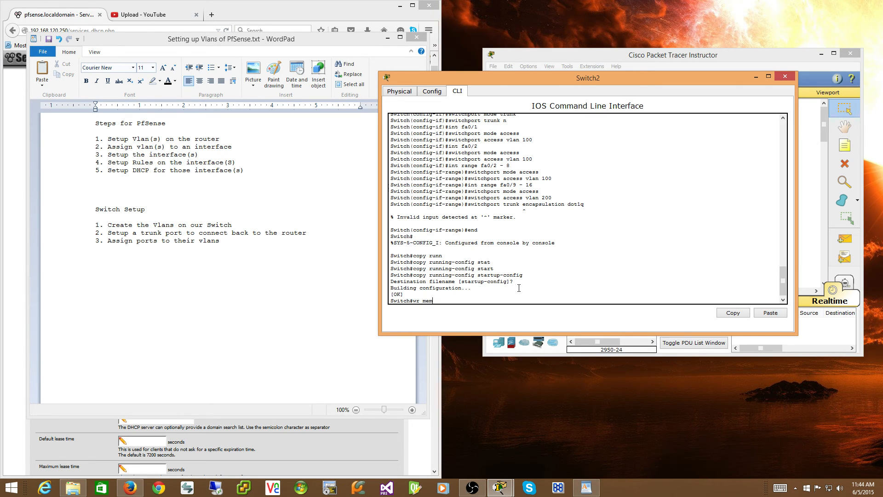
Save the switch configuration again with "wr mem" and with "copy run start", accepting the default destination filename.
key("Return")
type("ch#c")
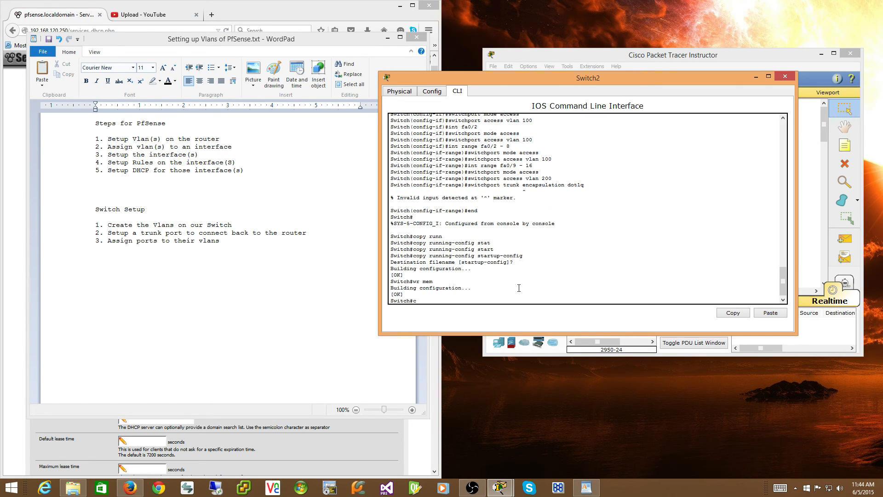
type("opy run start")
key("Return")
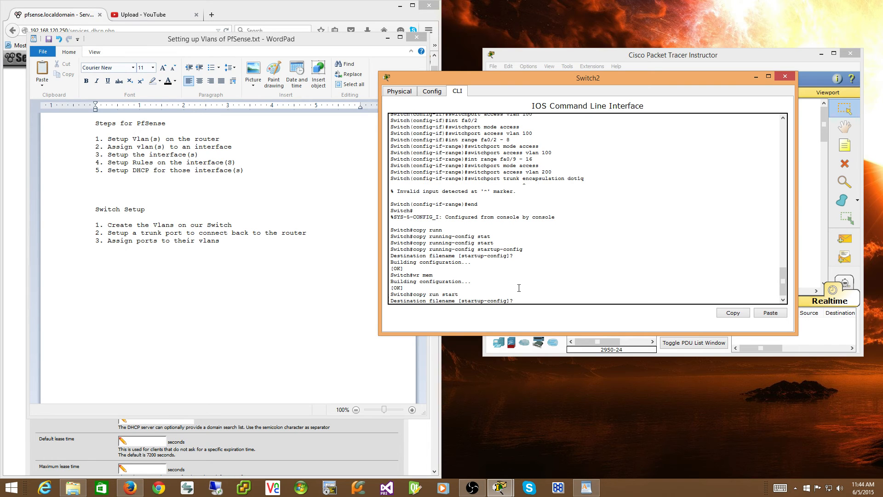
key("Return")
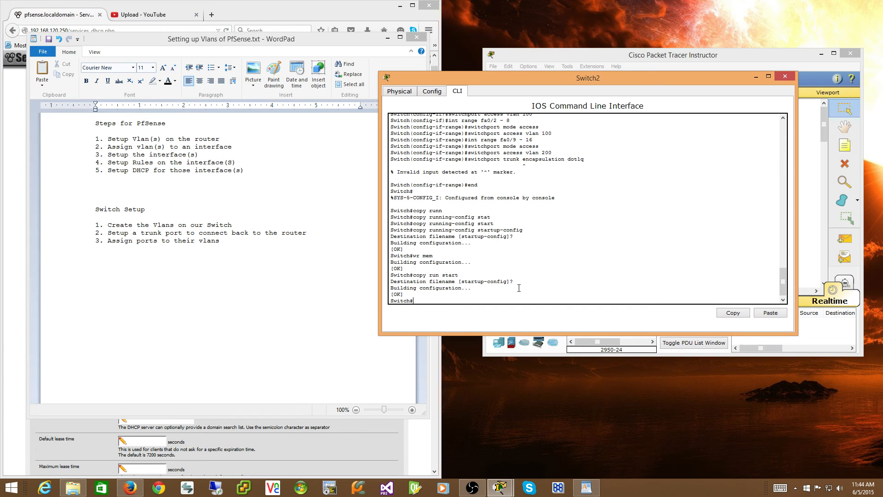
Run "show vlan" and examine the ports assigned to the Servers and Wireless VLANs.
type("show vlan")
key("Return")
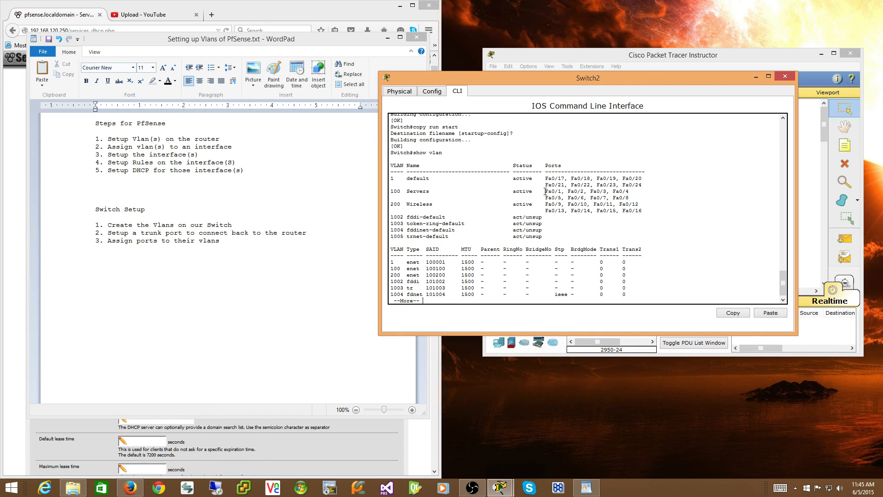
left_click_drag(546, 191, 630, 197)
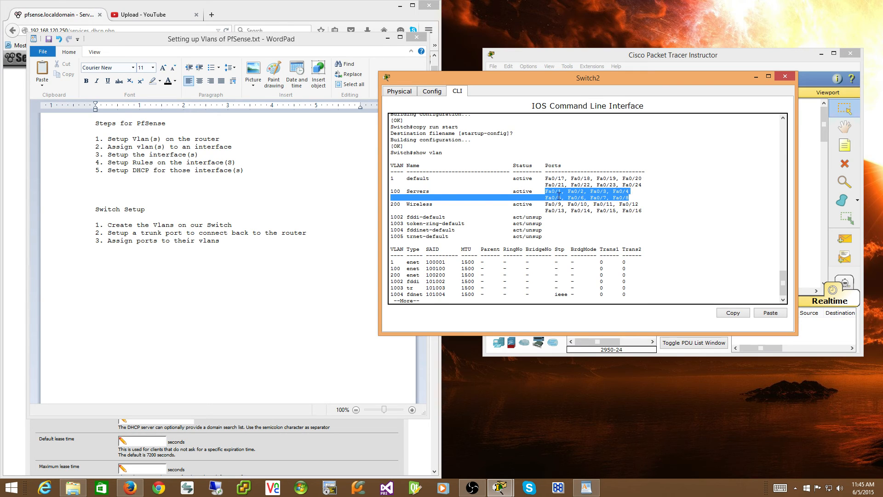
left_click(457, 204)
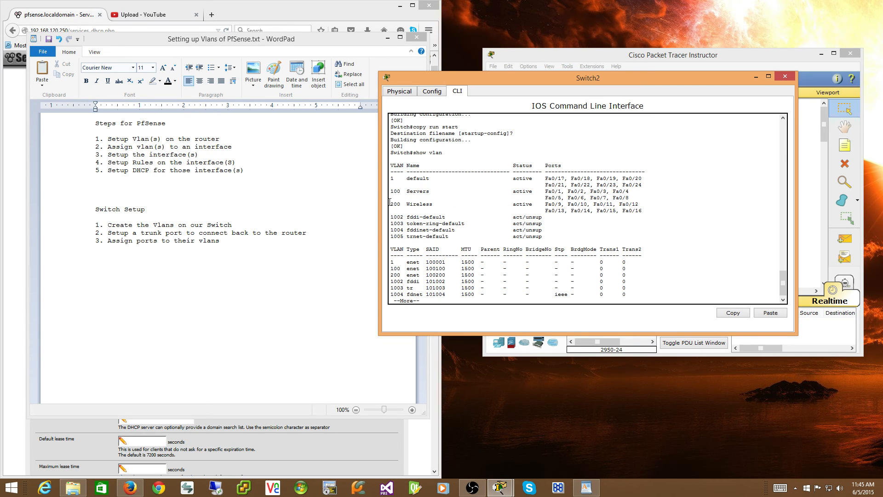
left_click_drag(390, 202, 643, 211)
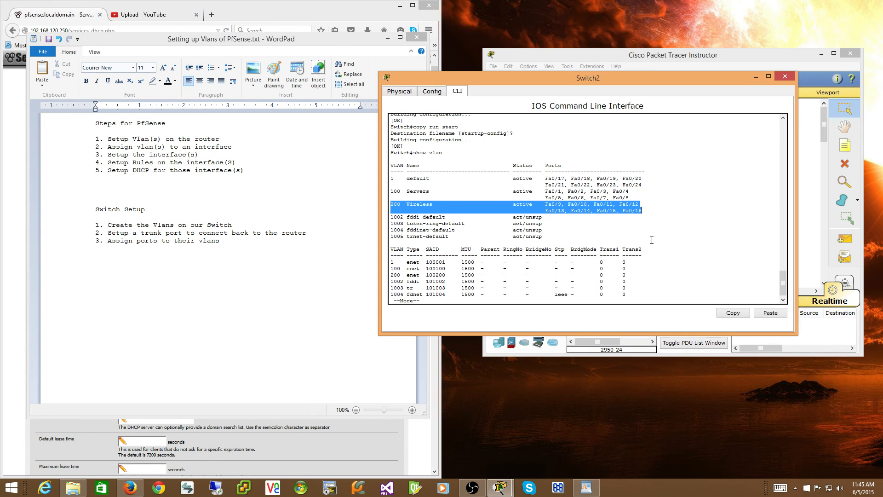
Page through to the end of the "show vlan" listing and examine the VLAN 100 Servers entry.
key("space")
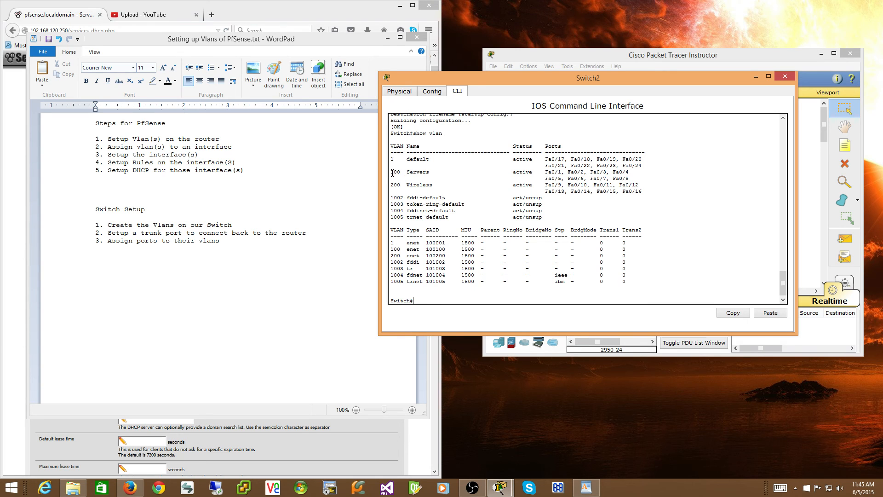
left_click_drag(392, 173, 432, 173)
left_click(435, 294)
key("Return")
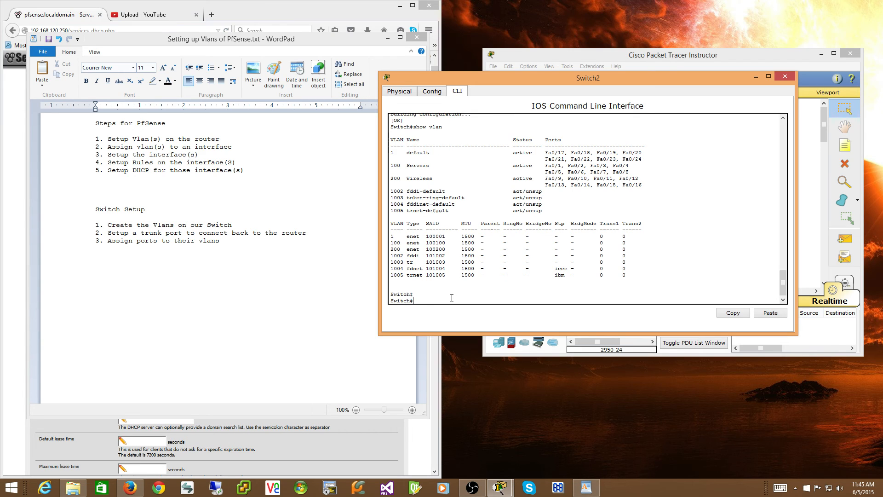
Enter global configuration mode with "config t" and open the VLAN 100 interface with "int vlan 100".
type("confi ggg t")
key("Return")
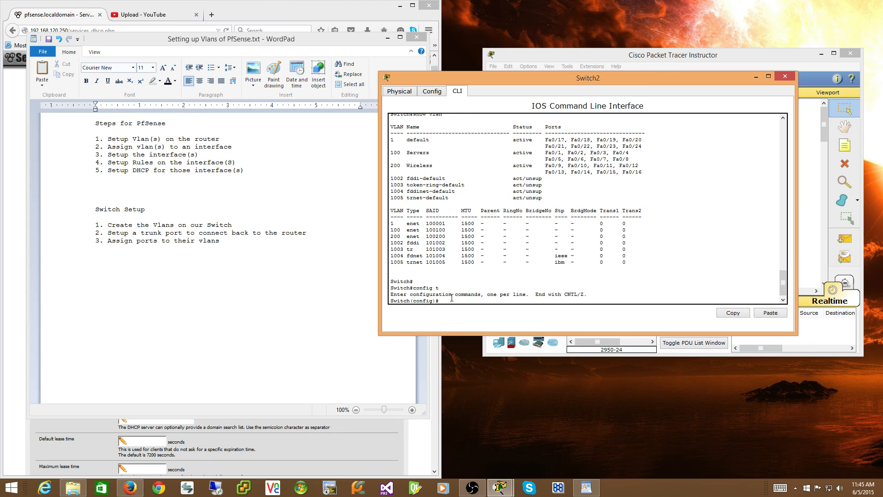
type("int vlan 100")
key("Return")
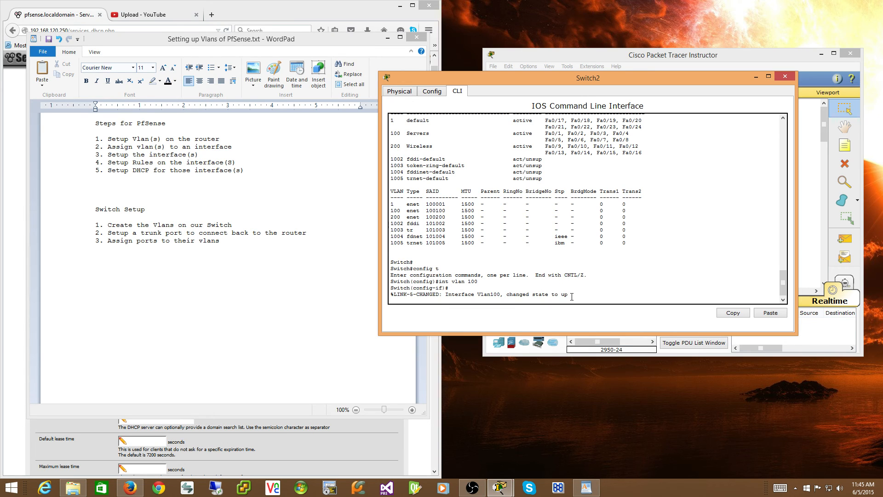
key("Return")
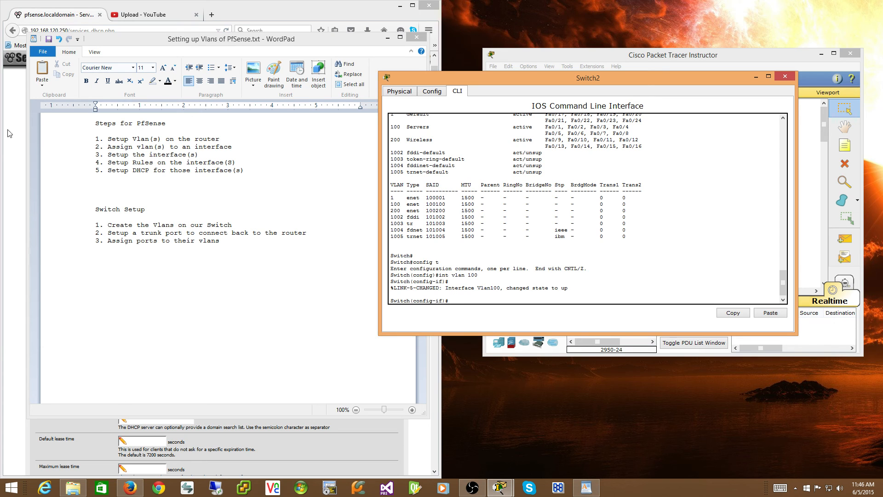
Switch to the pfSense DHCP server page in Firefox, check the Servers interface's subnet, and return to the Switch2 console.
left_click(33, 19)
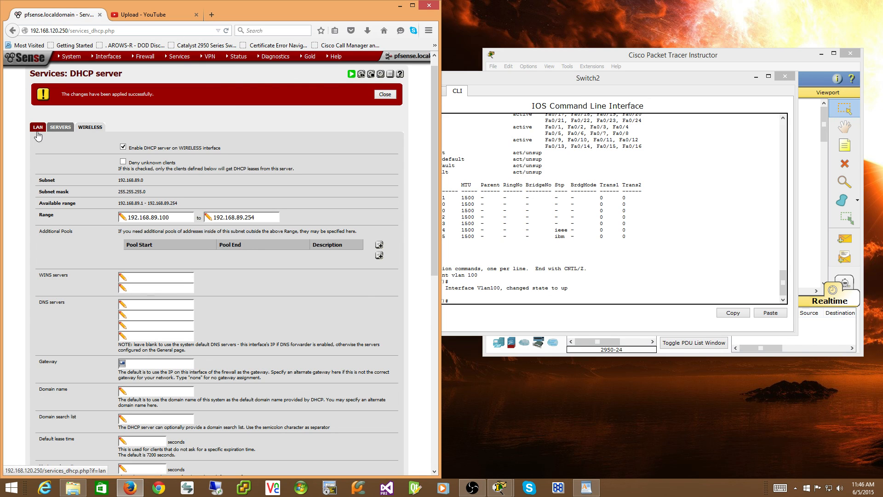
left_click(58, 129)
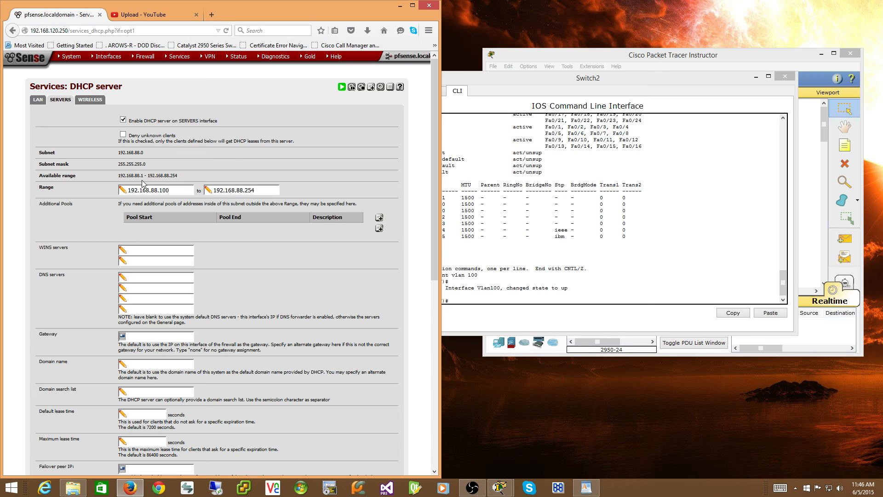
left_click(460, 299)
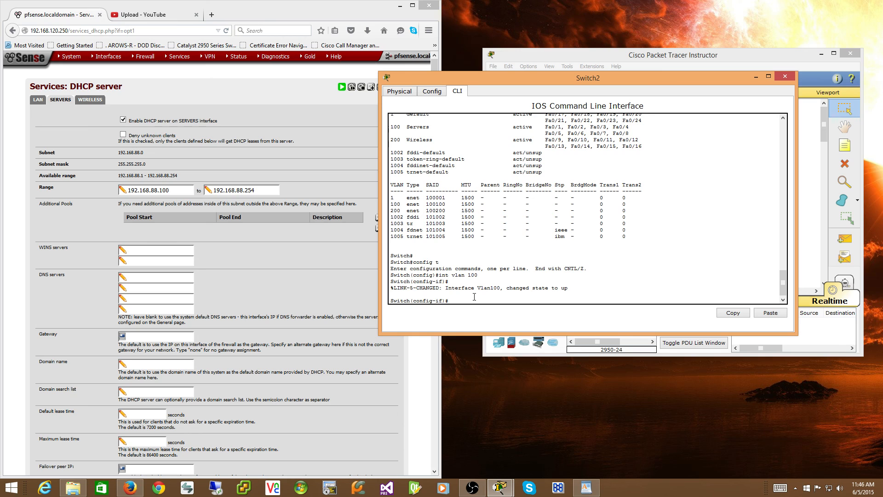
Assign "ip address 192.168.88.2 255.255.255.0" to the VLAN 100 interface and enable it with "no shut".
type("ip address 192.168.88.2 255.255.255.0")
key("Return")
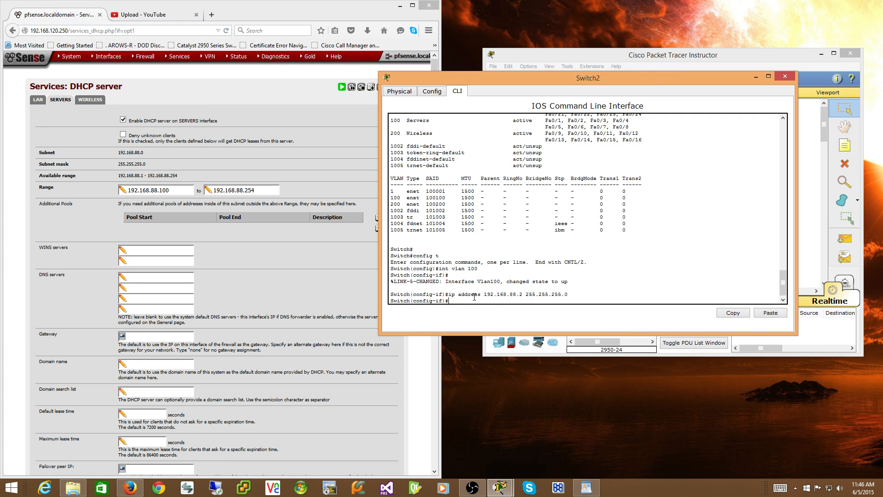
type("no shut")
key("Return")
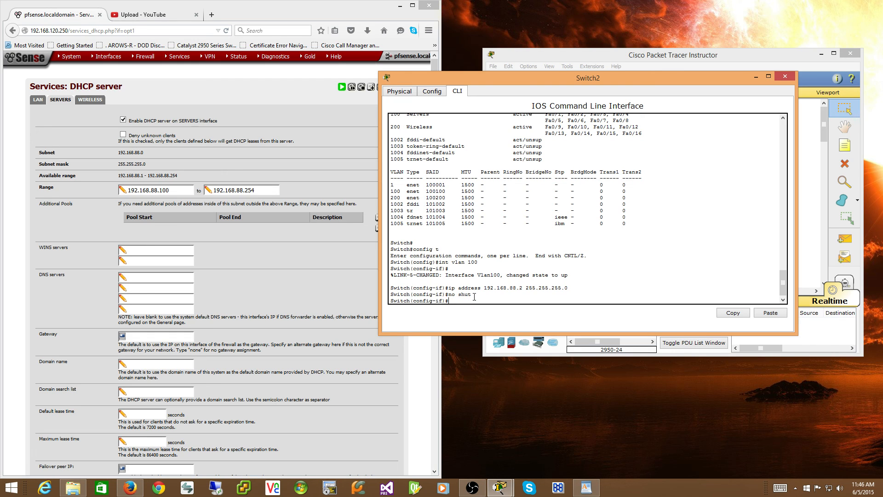
Open the VLAN 1 interface with "int vlan 1" and disable it with "shutdown".
type("int vlan 1")
key("Return")
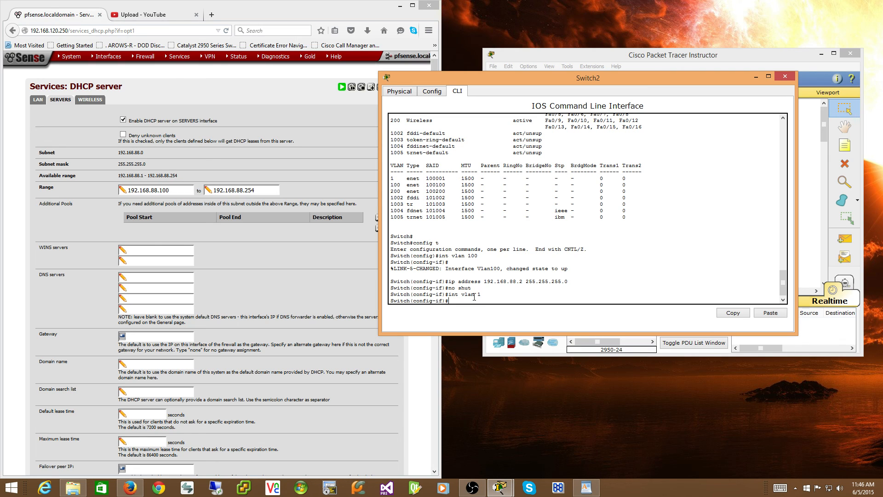
type("shut down")
key("Return")
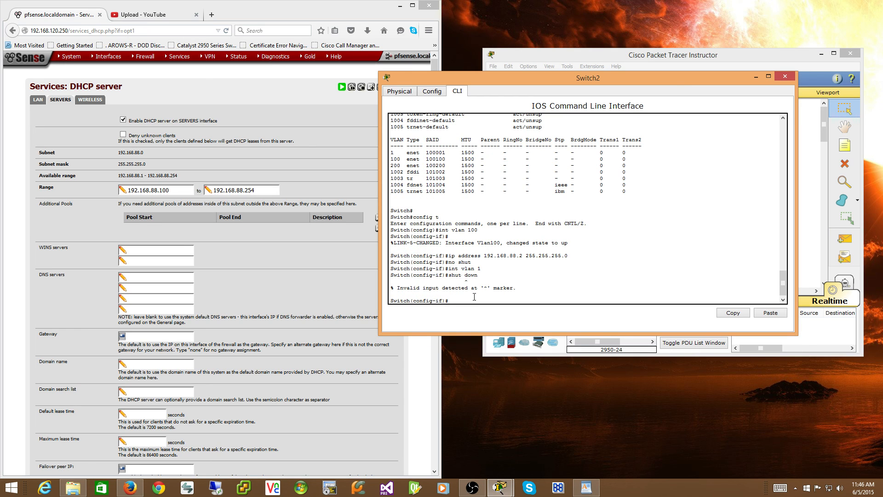
type("shutdown")
key("Return")
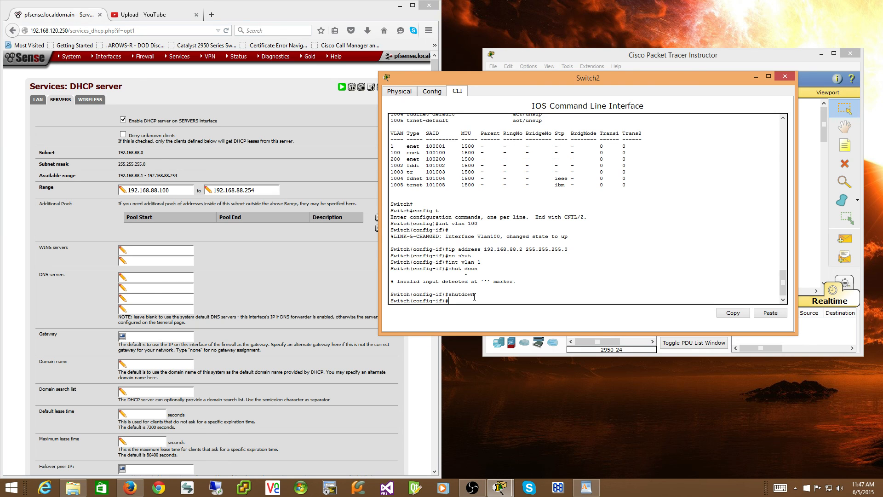
Save the switch configuration from interface configuration mode with "do wr mem".
left_click(581, 53)
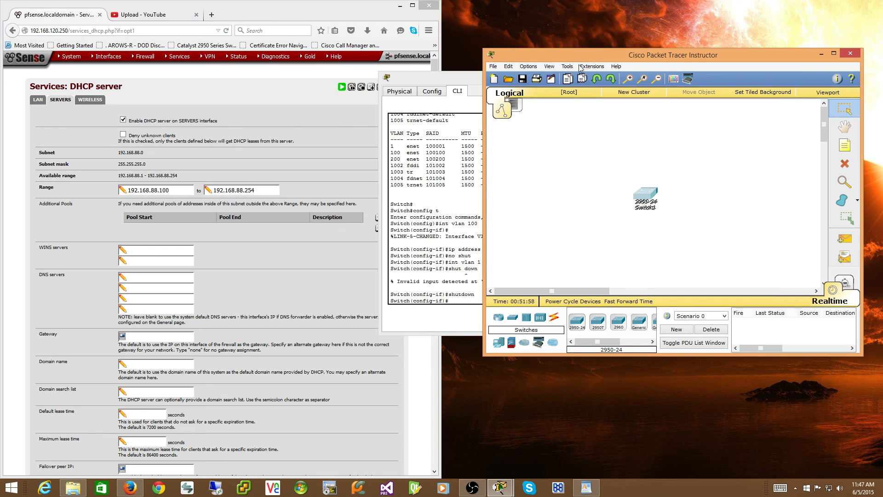
left_click(441, 262)
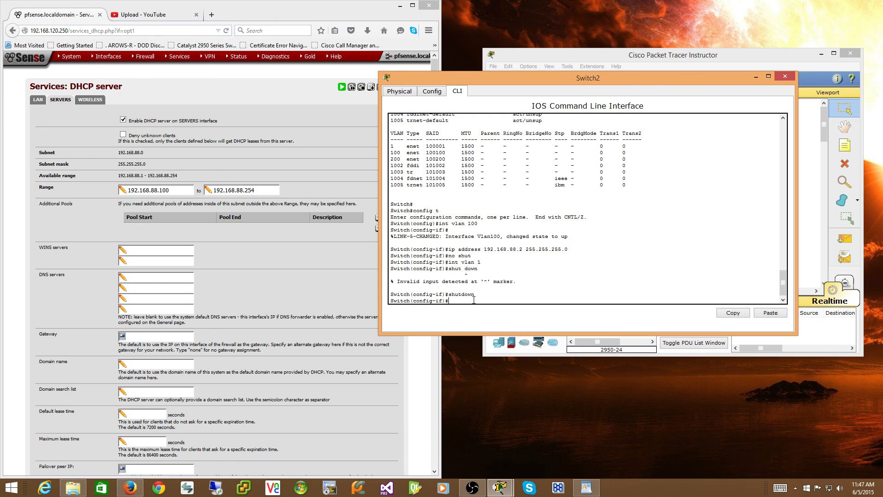
type("do wr mem")
key("Return")
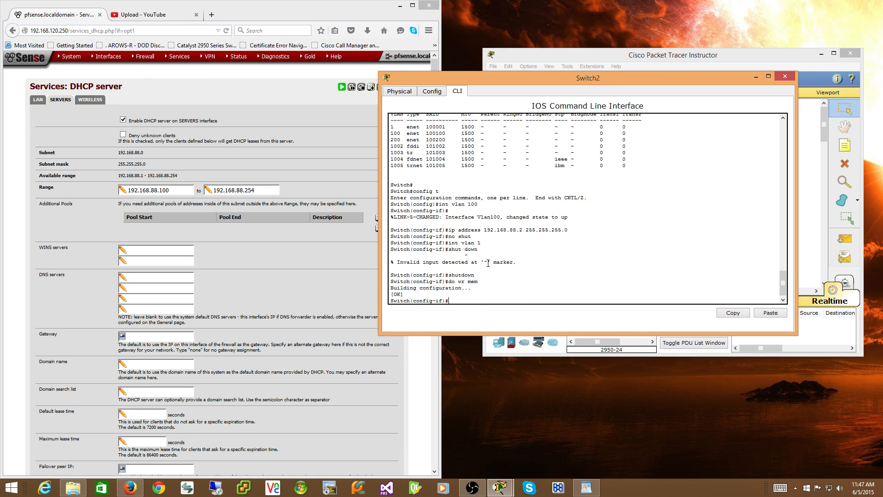
Bring up Switch2 from the Packet Tracer workspace and view its physical device layout.
left_click(592, 57)
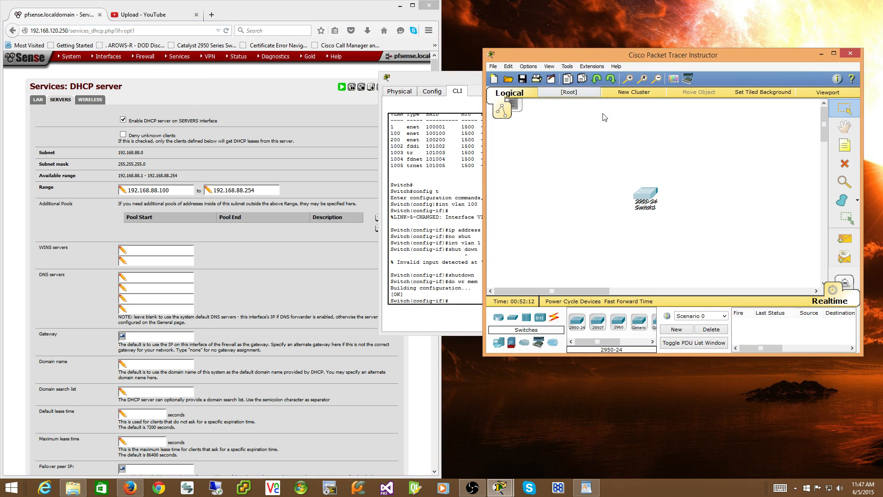
left_click(647, 194)
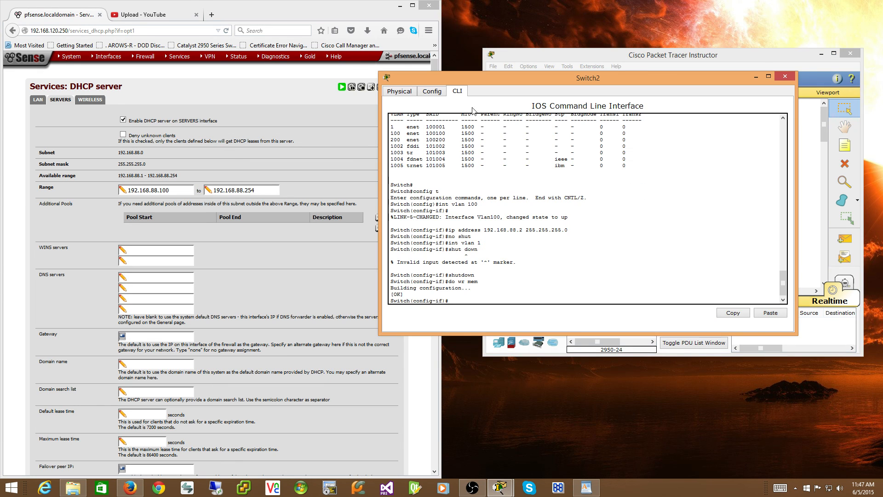
left_click(397, 91)
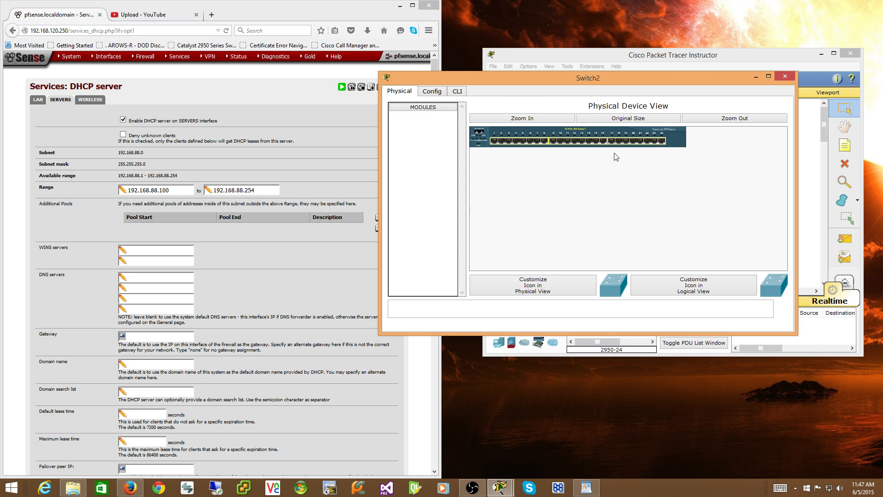